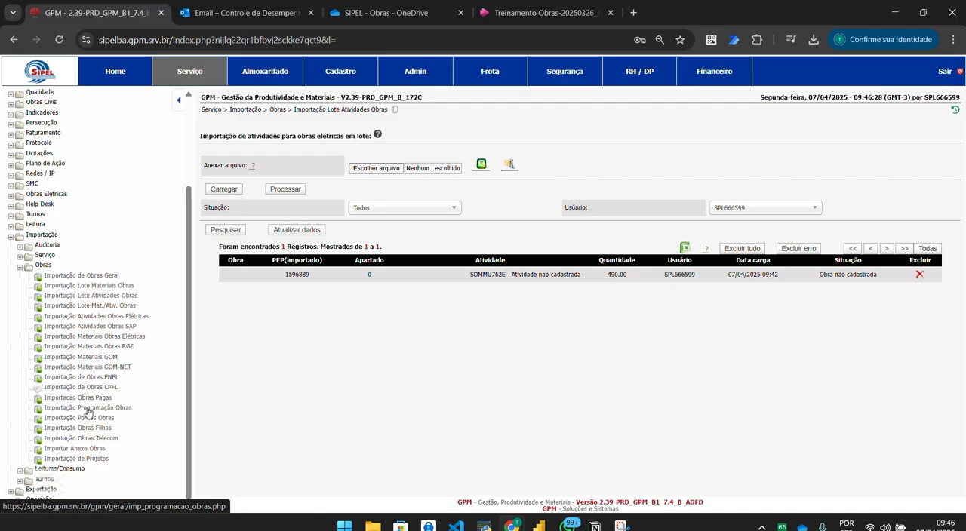
# Expand Obras Eletricas in the navigation tree and show the contents of its Programação folder.
pyautogui.moveTo(189, 198); pyautogui.dragTo(200, 110)
pyautogui.click(75, 119)
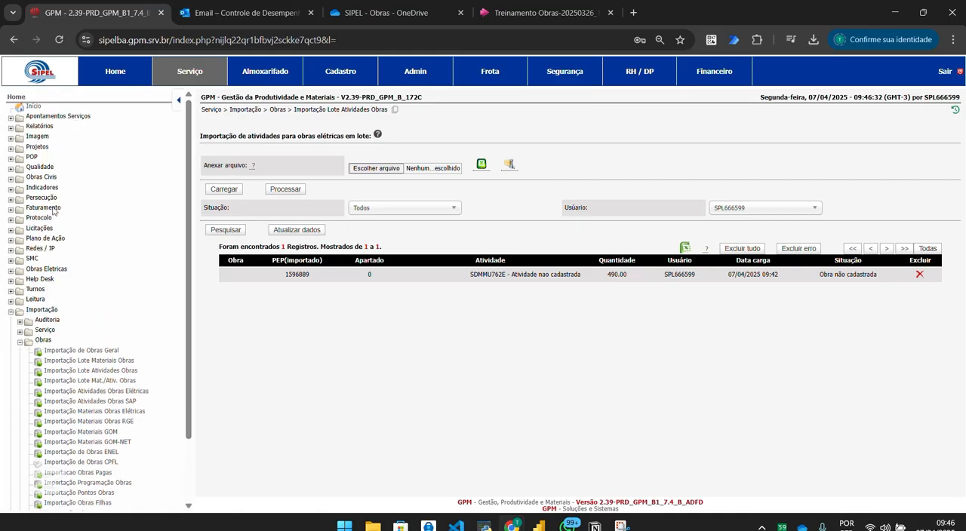
pyautogui.click(41, 270)
pyautogui.moveTo(185, 232); pyautogui.dragTo(187, 294)
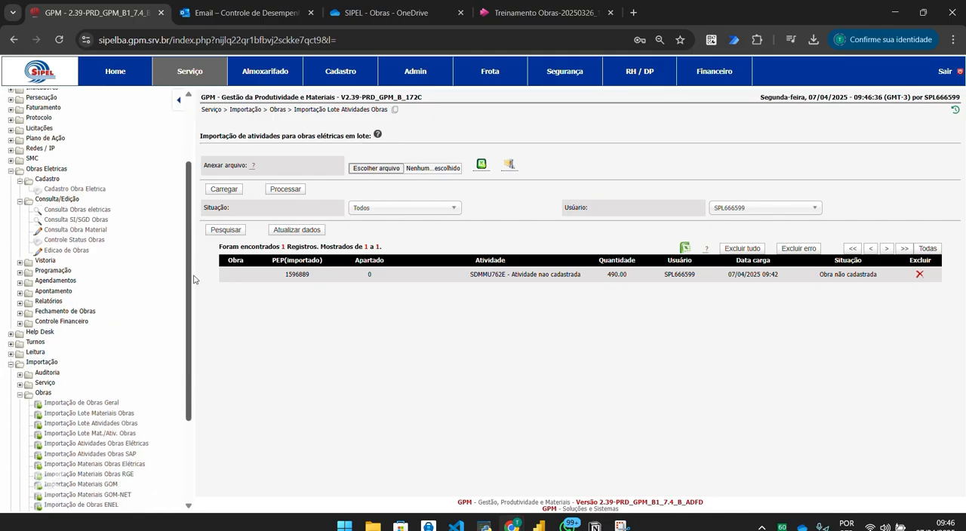
pyautogui.click(60, 200)
pyautogui.click(53, 170)
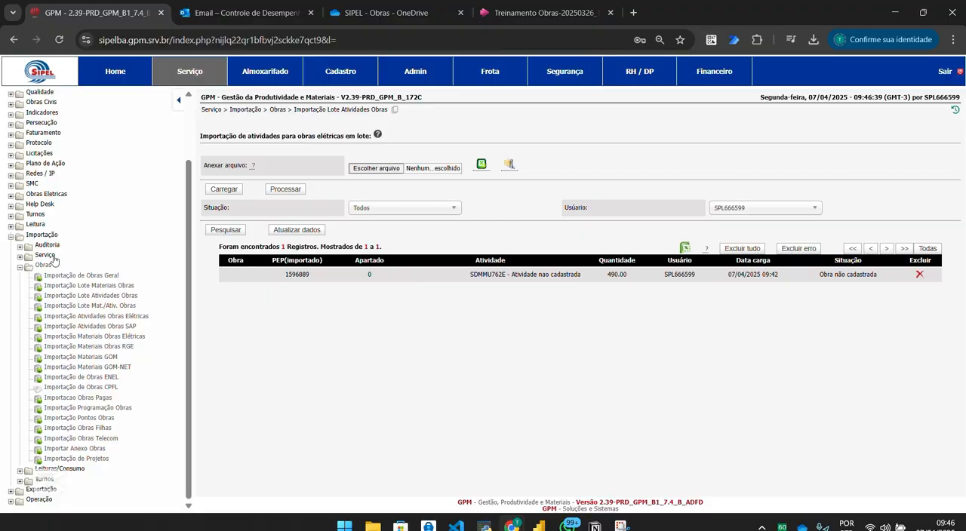
pyautogui.click(53, 193)
pyautogui.click(47, 180)
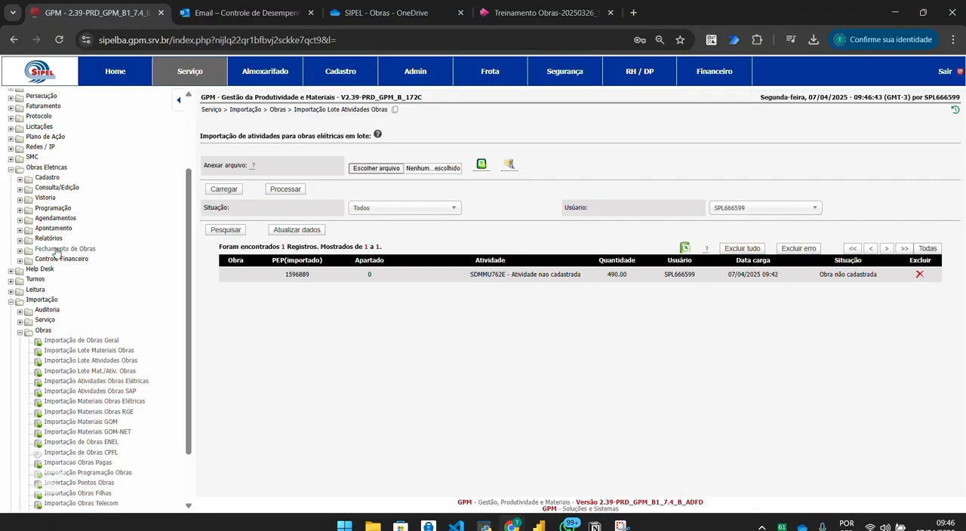
pyautogui.click(51, 210)
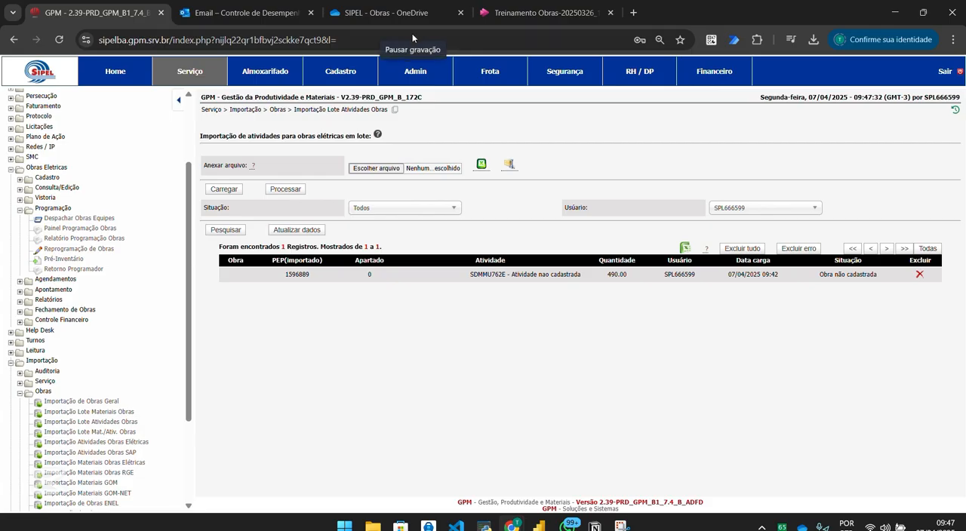
# Collapse the Importação folder and open Painel Programação Obras under Obras Eletricas > Programação.
pyautogui.click(43, 392)
pyautogui.click(41, 429)
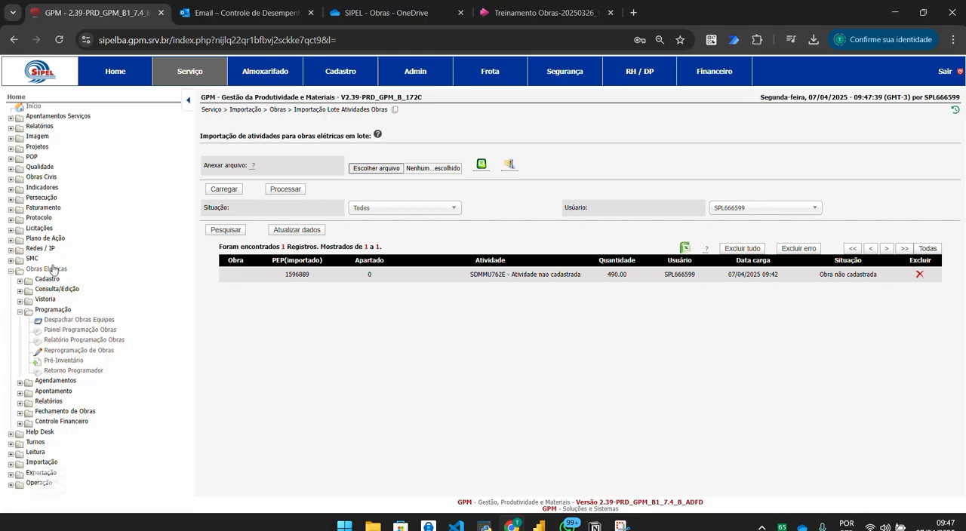
pyautogui.click(55, 333)
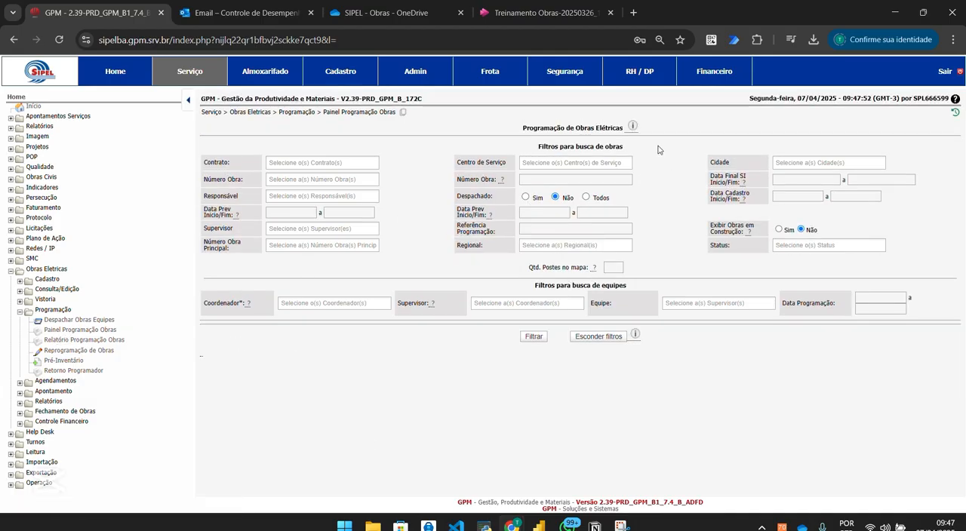
pyautogui.moveTo(635, 127)
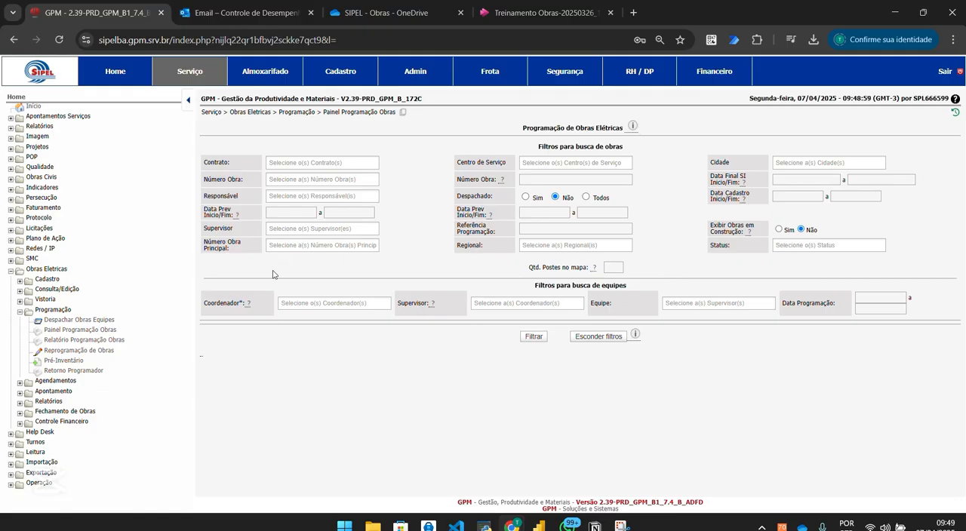
pyautogui.click(287, 181)
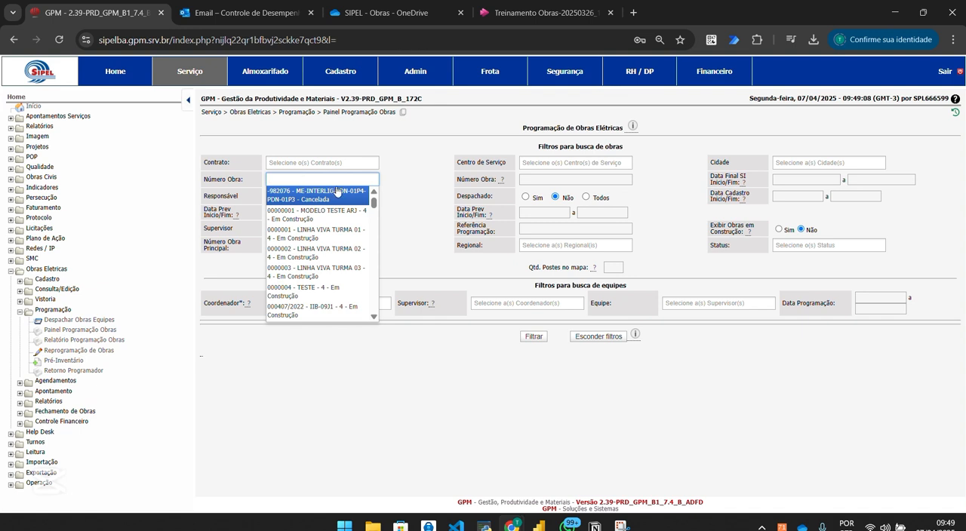
pyautogui.click(387, 186)
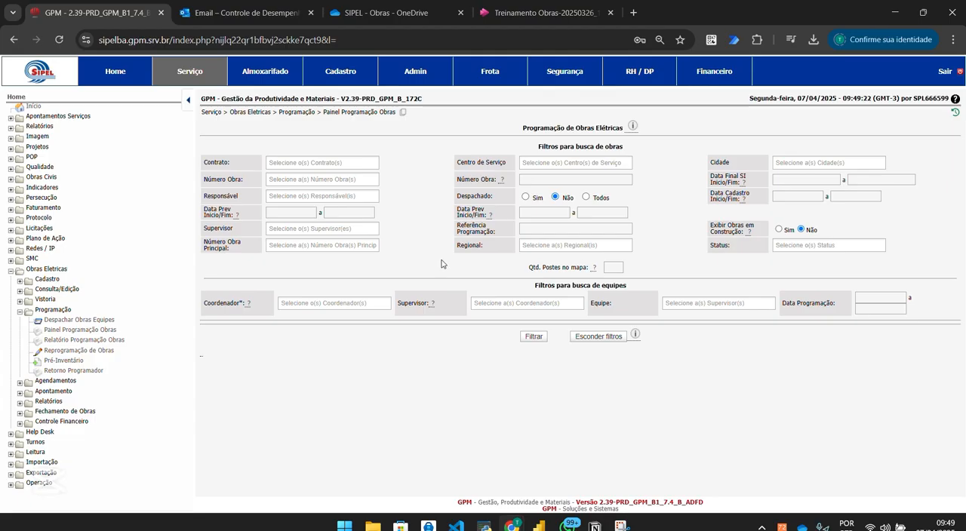
pyautogui.click(300, 245)
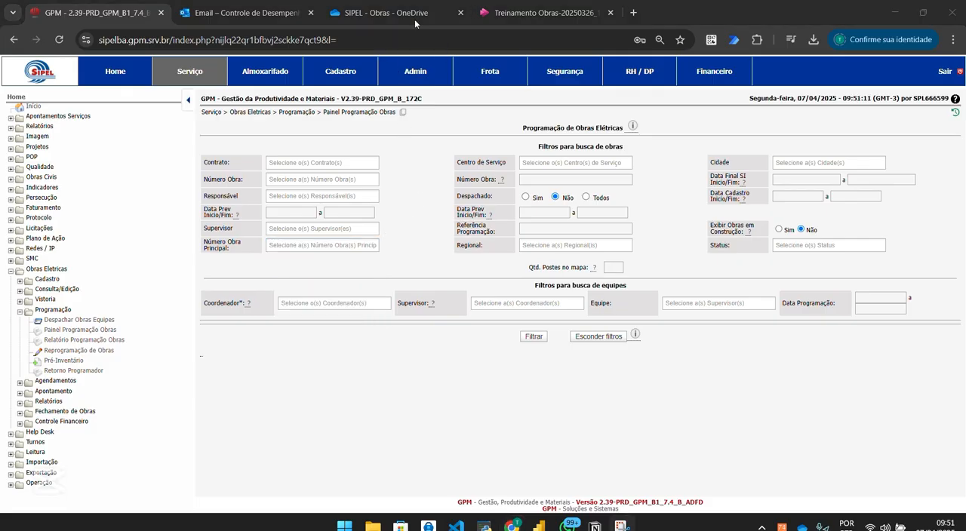
# Set the Número Obra Principal filter to X-000982 - OBRA_EXPANSÃO_X.
pyautogui.click(313, 245)
pyautogui.write('X-')
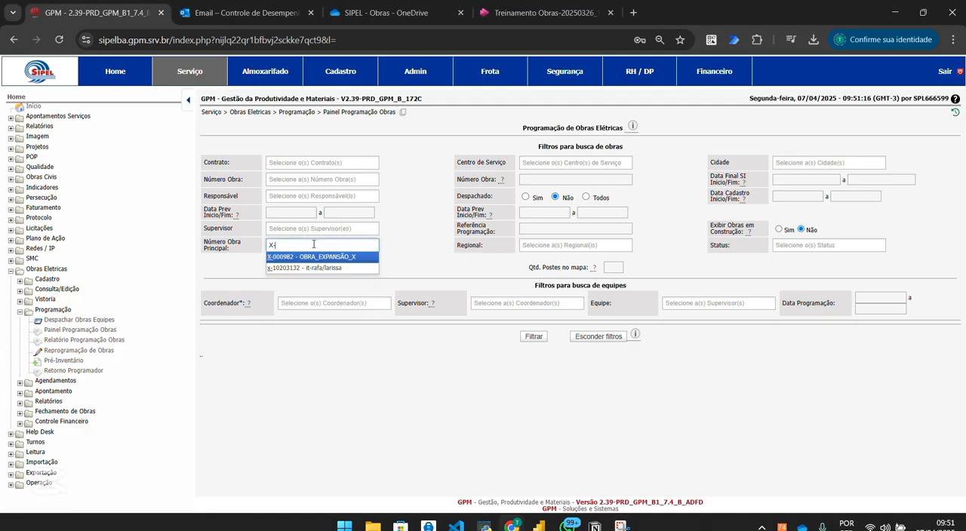
pyautogui.click(273, 258)
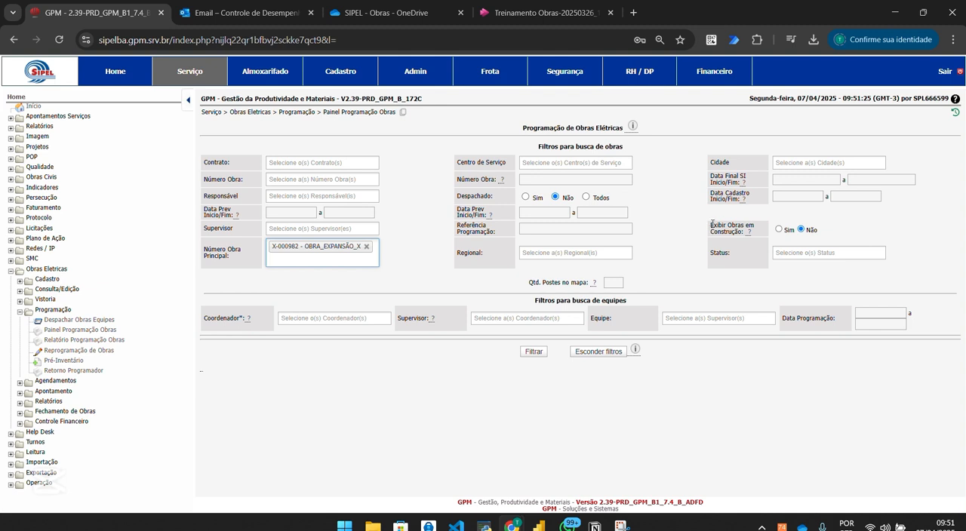
# Set the Despachado filter to Todos and Exibir Obras em Construção to Sim.
pyautogui.moveTo(710, 222); pyautogui.dragTo(746, 239)
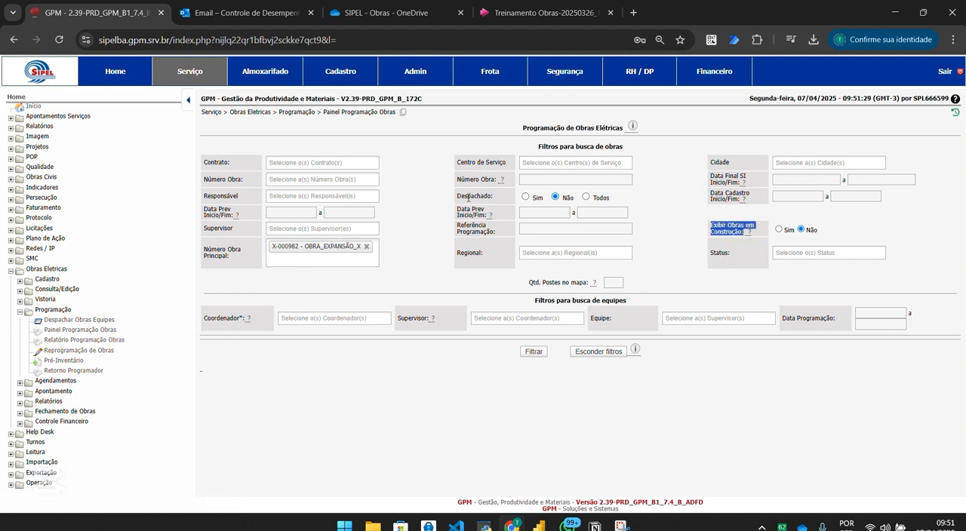
pyautogui.moveTo(466, 197); pyautogui.dragTo(584, 195)
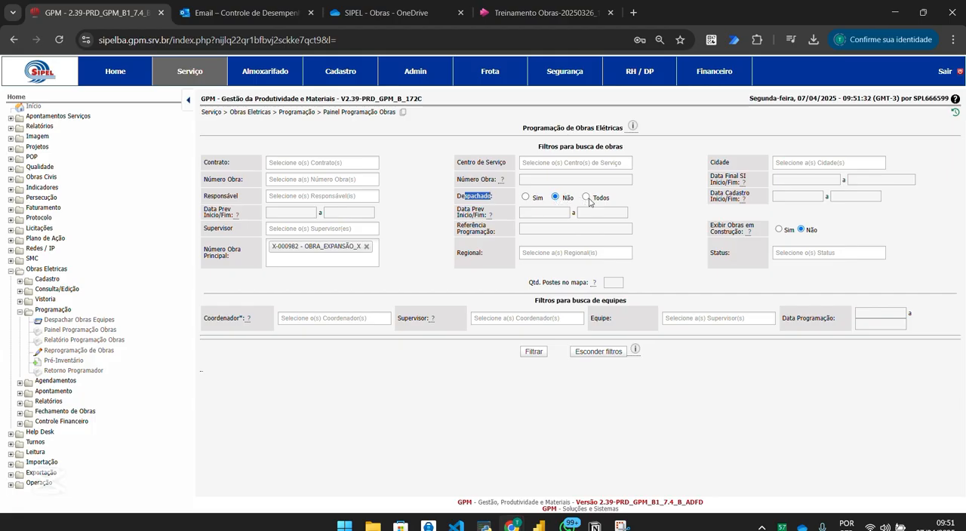
pyautogui.click(587, 197)
pyautogui.moveTo(709, 229); pyautogui.dragTo(747, 232)
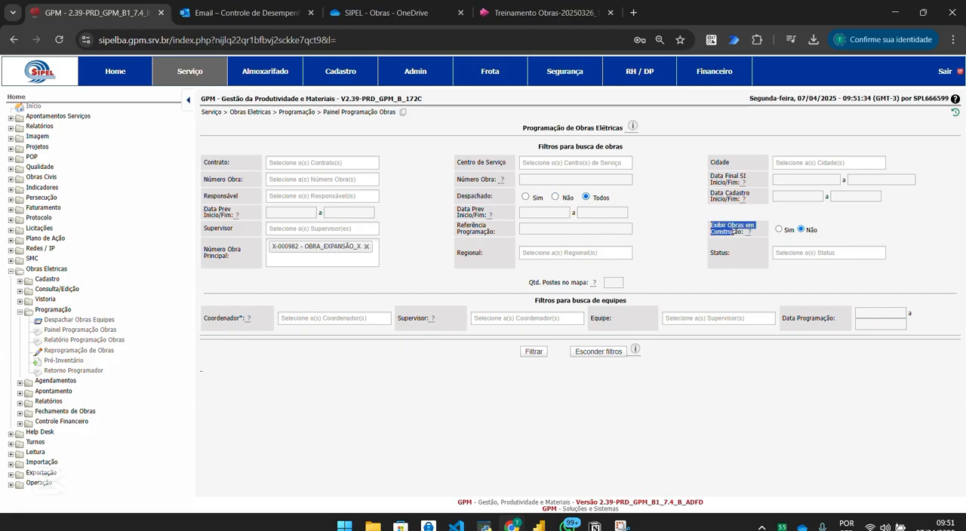
pyautogui.click(780, 230)
pyautogui.click(690, 231)
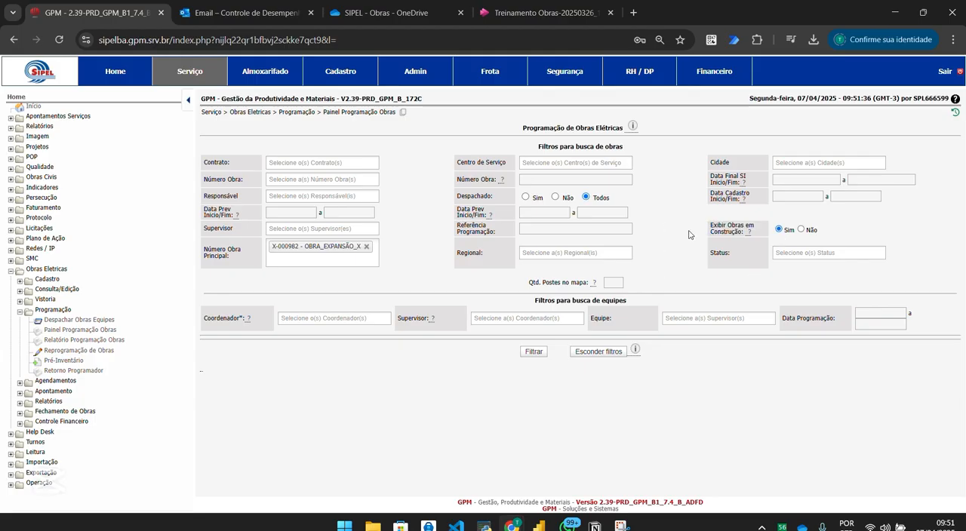
pyautogui.moveTo(710, 225); pyautogui.dragTo(748, 231)
pyautogui.click(722, 231)
pyautogui.click(355, 317)
pyautogui.press('capslock')
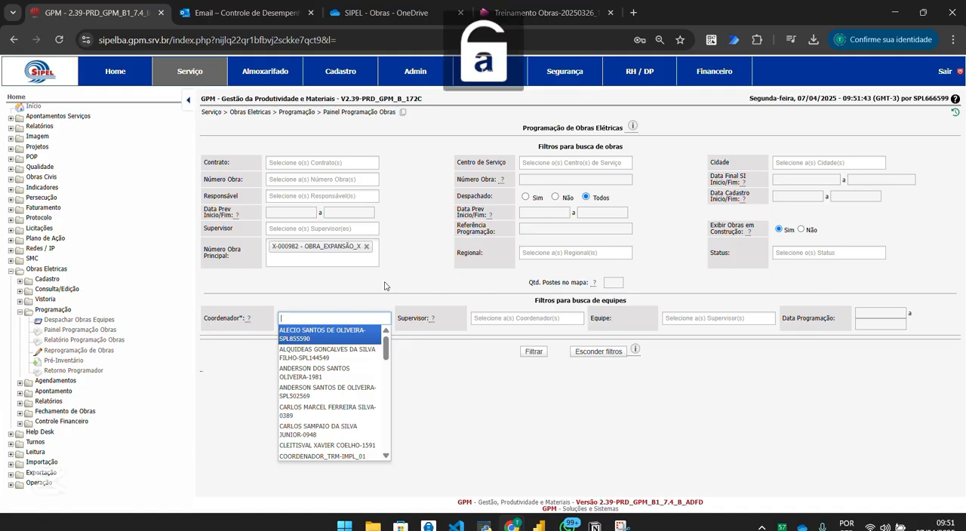
pyautogui.press('capslock')
pyautogui.press('capslock')
pyautogui.press('capslock')
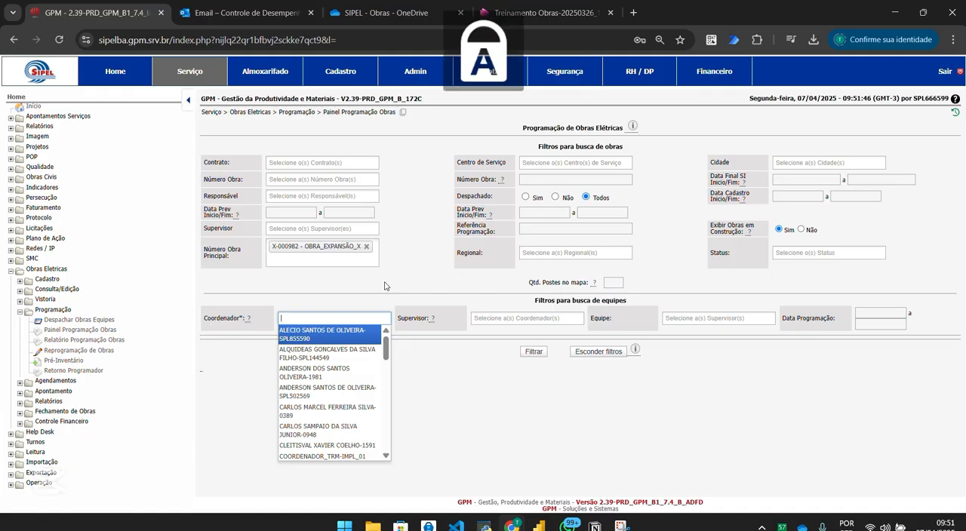
pyautogui.write('CLEI')
pyautogui.hotkey('ctrl', 'a')
pyautogui.press('BackSpace')
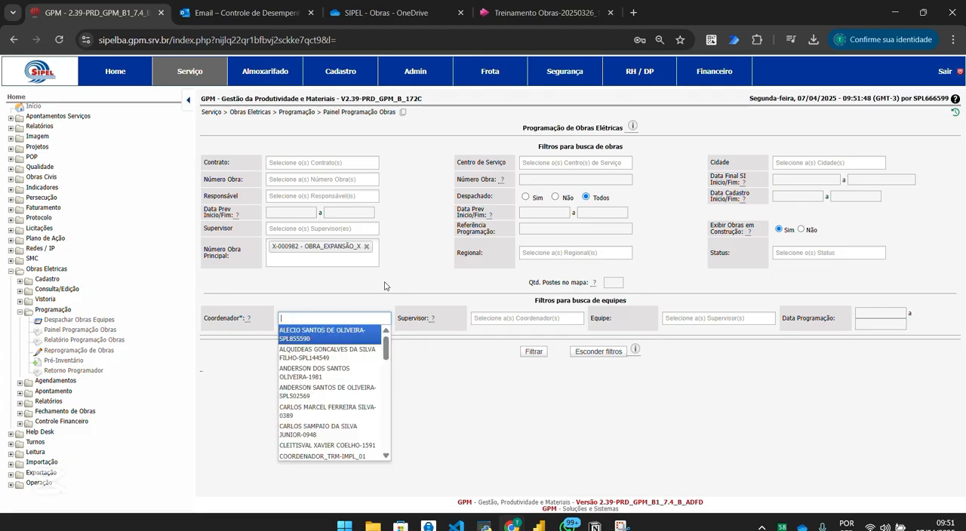
pyautogui.write('COOR')
pyautogui.press('Tab')
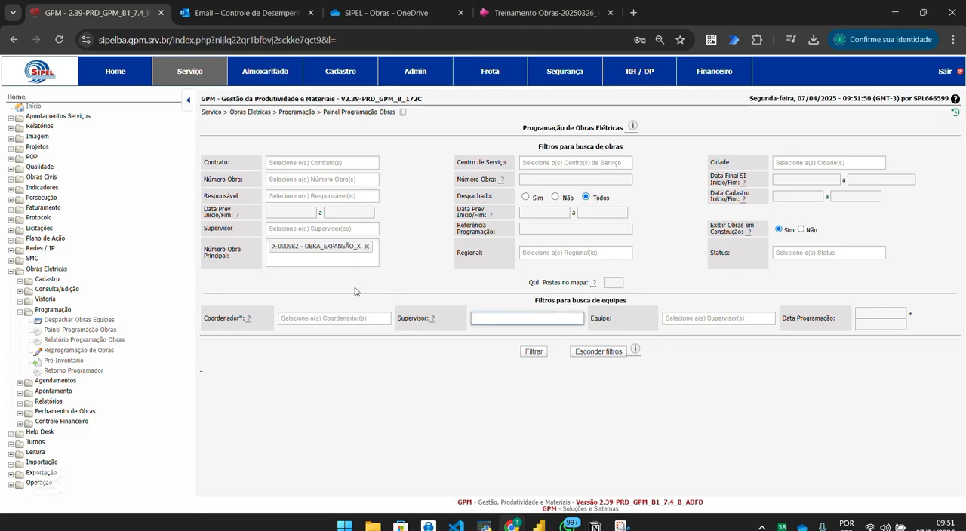
# Select COORDENADOR_TRM-IMPL_01 as the Coordenador in the team search filters.
pyautogui.click(361, 318)
pyautogui.write('COOR')
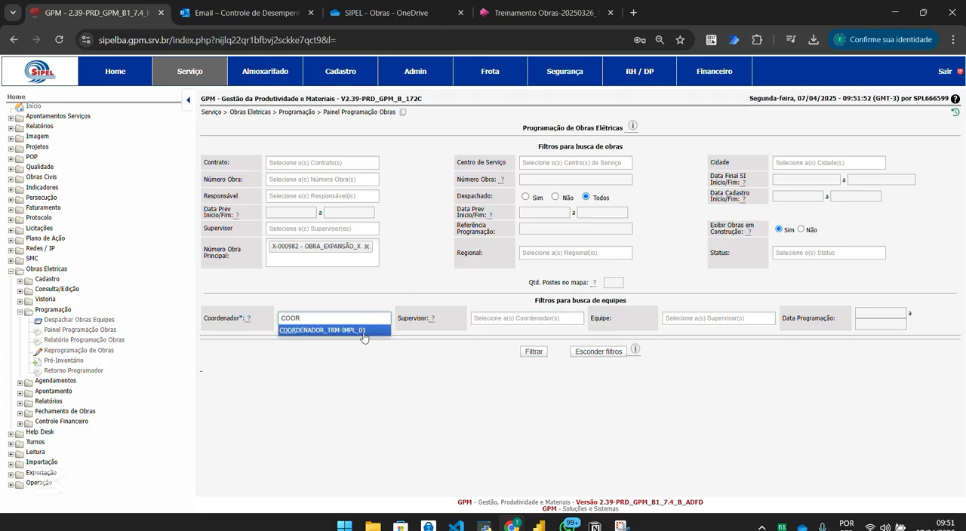
pyautogui.click(357, 332)
# Add a second coordinator to the team filters and select every supervisor available under the two coordinators.
pyautogui.click(317, 326)
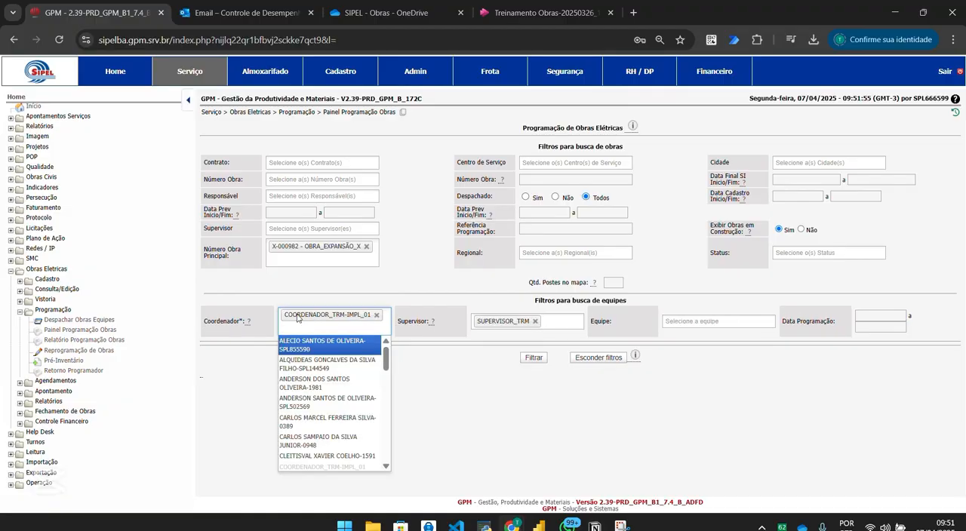
pyautogui.write('CLE')
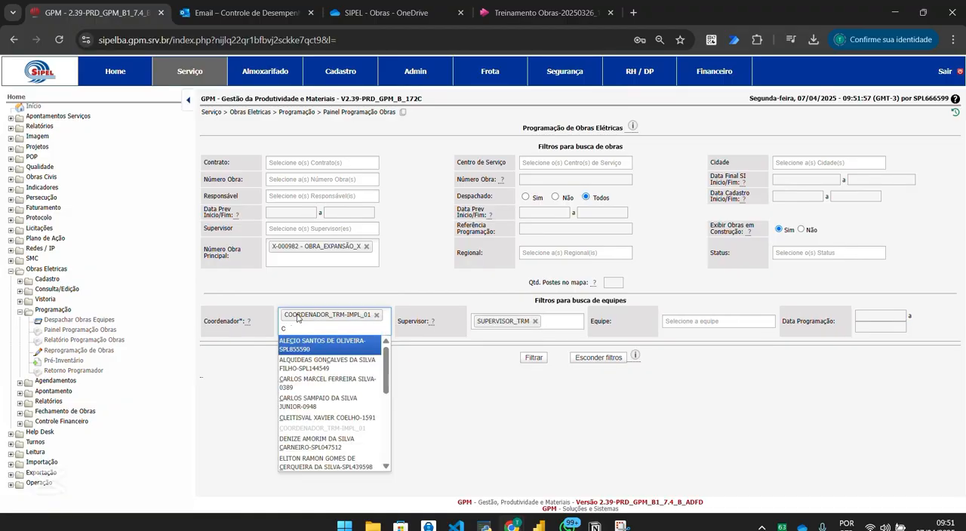
pyautogui.click(491, 333)
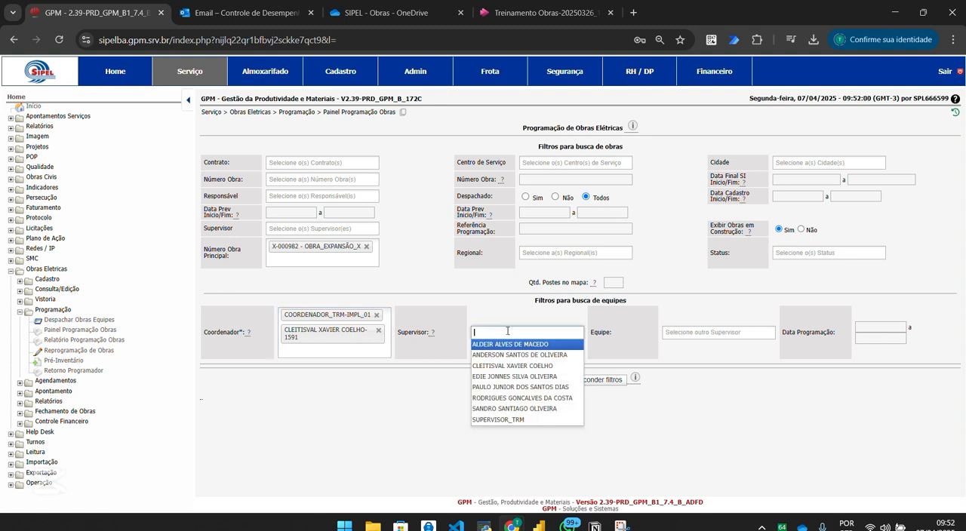
pyautogui.click(498, 425)
pyautogui.click(546, 332)
pyautogui.click(521, 354)
pyautogui.click(552, 338)
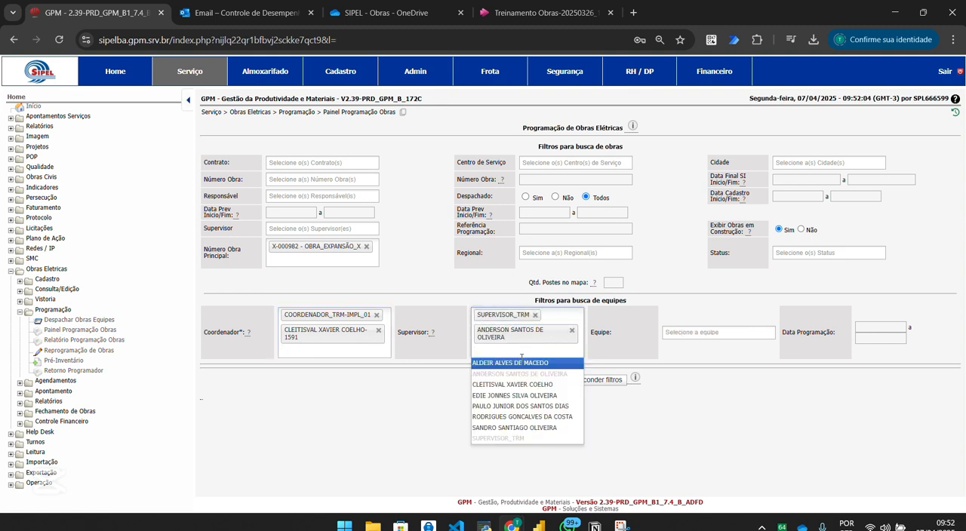
pyautogui.click(505, 363)
pyautogui.click(501, 366)
pyautogui.click(485, 410)
pyautogui.click(494, 381)
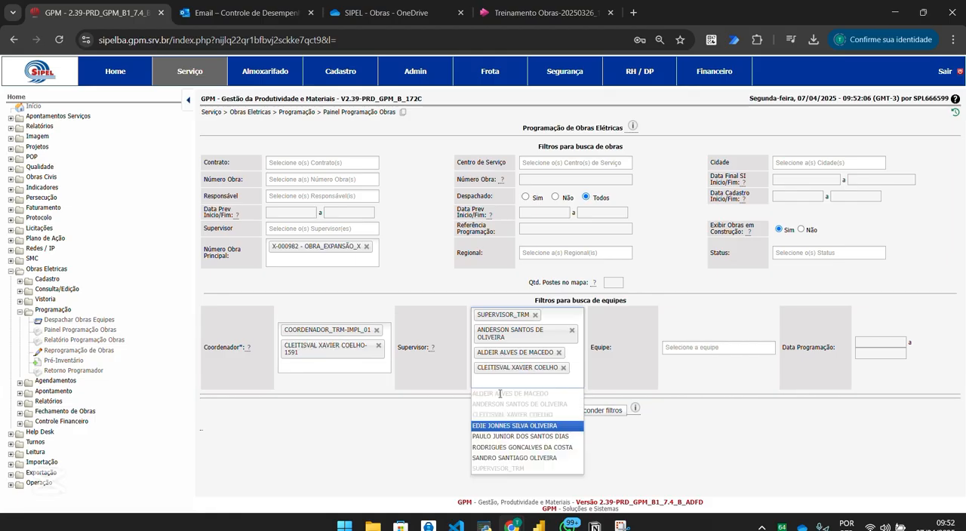
pyautogui.click(488, 423)
pyautogui.click(491, 398)
pyautogui.click(491, 451)
pyautogui.click(485, 418)
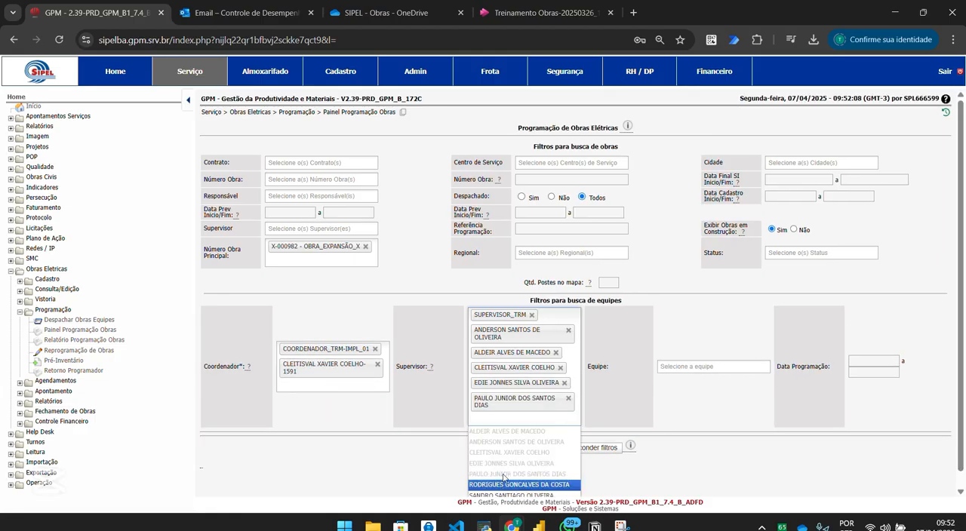
pyautogui.click(495, 484)
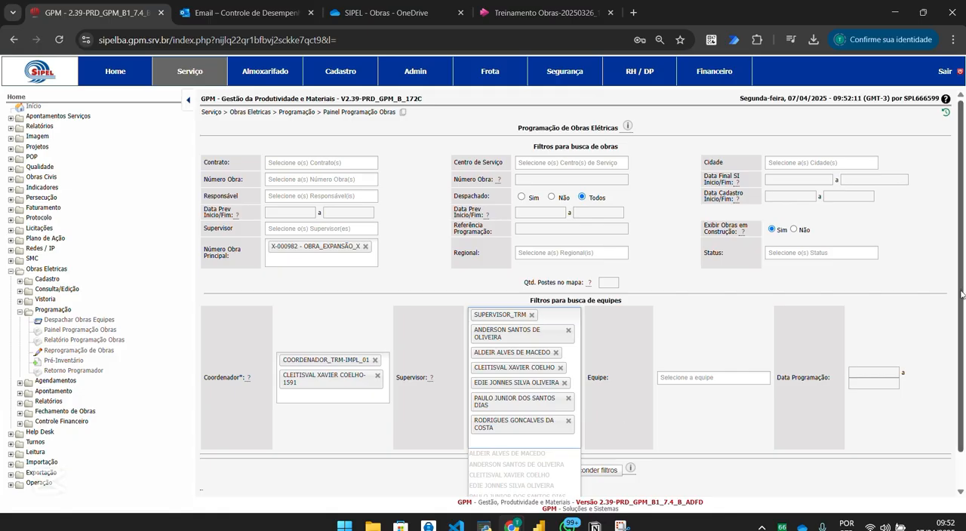
pyautogui.scroll(-1, 919, 367)
pyautogui.click(521, 480)
# Review the list of teams offered for the chosen supervisors and remove the second coordinator from the filters.
pyautogui.click(702, 347)
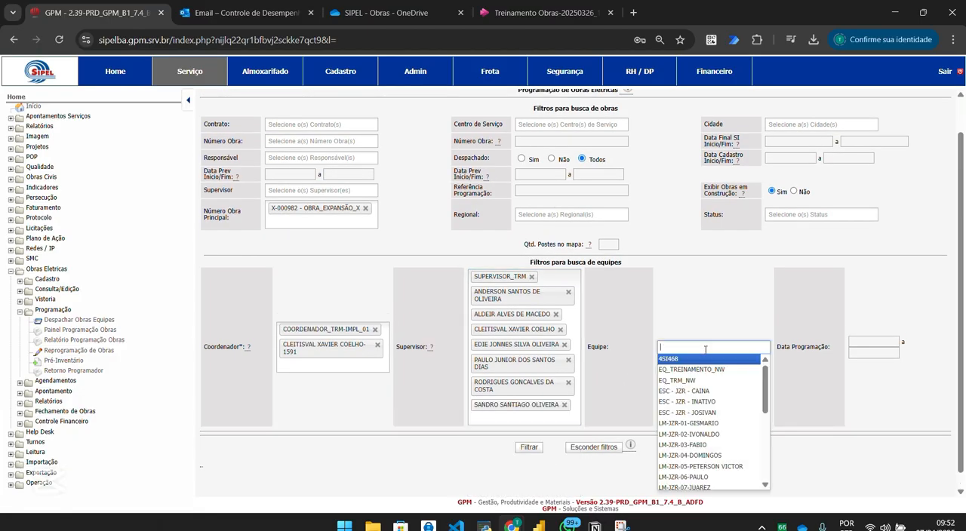
pyautogui.scroll(-8, 750, 376)
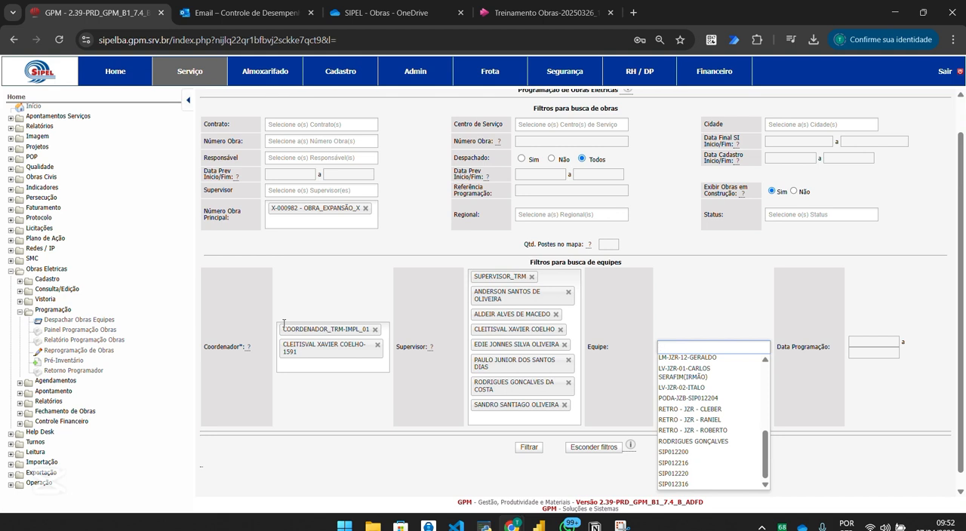
pyautogui.click(377, 345)
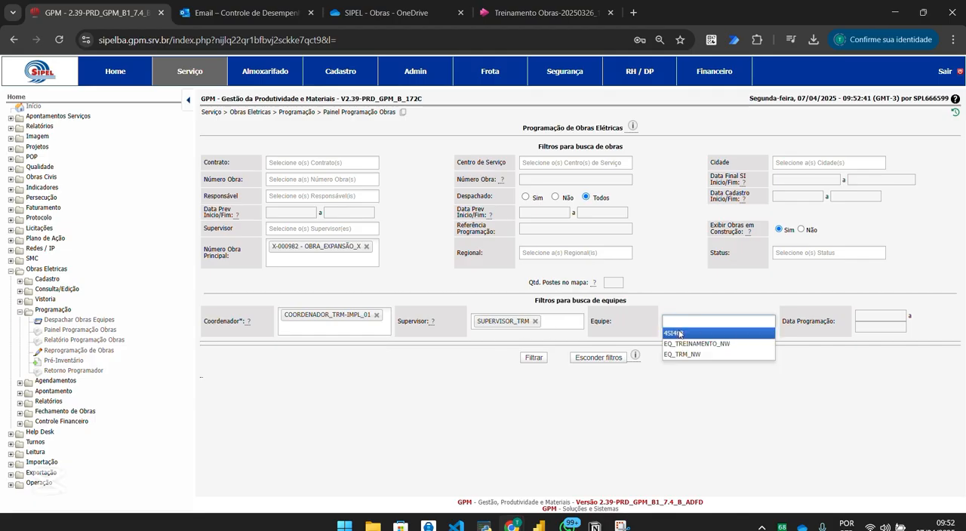
# Filter the programming panel by team 4SI468 and a Data Programação period from 07/04/2025 to 11/04/2025.
pyautogui.click(681, 334)
pyautogui.click(875, 315)
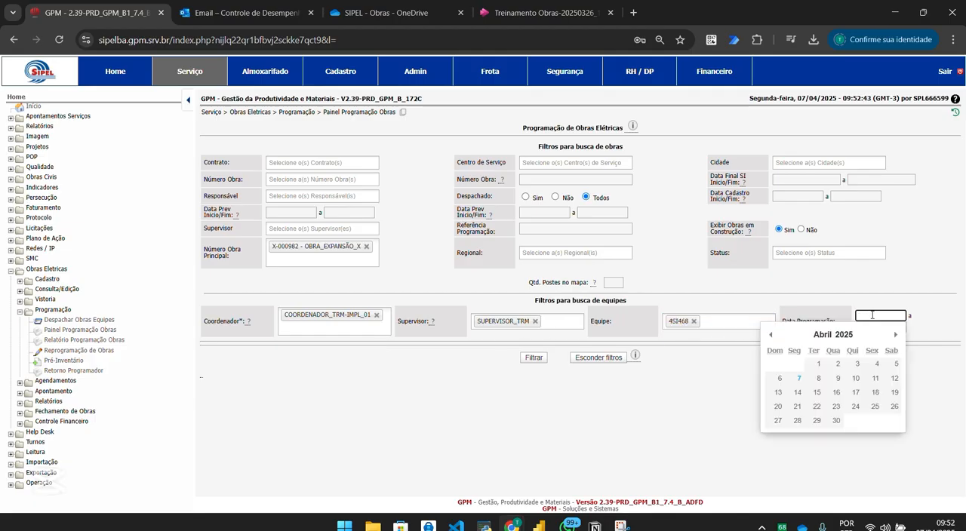
pyautogui.click(863, 302)
pyautogui.click(876, 316)
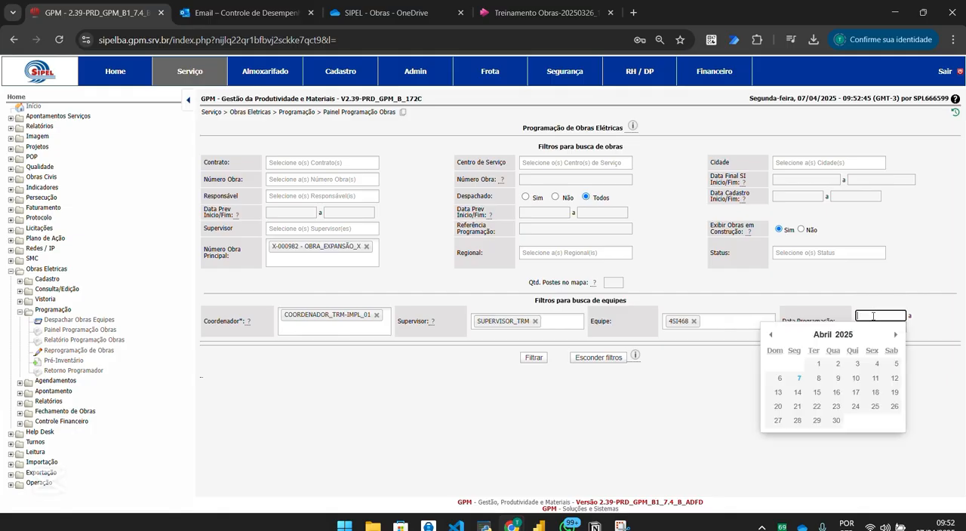
pyautogui.click(795, 379)
pyautogui.click(876, 327)
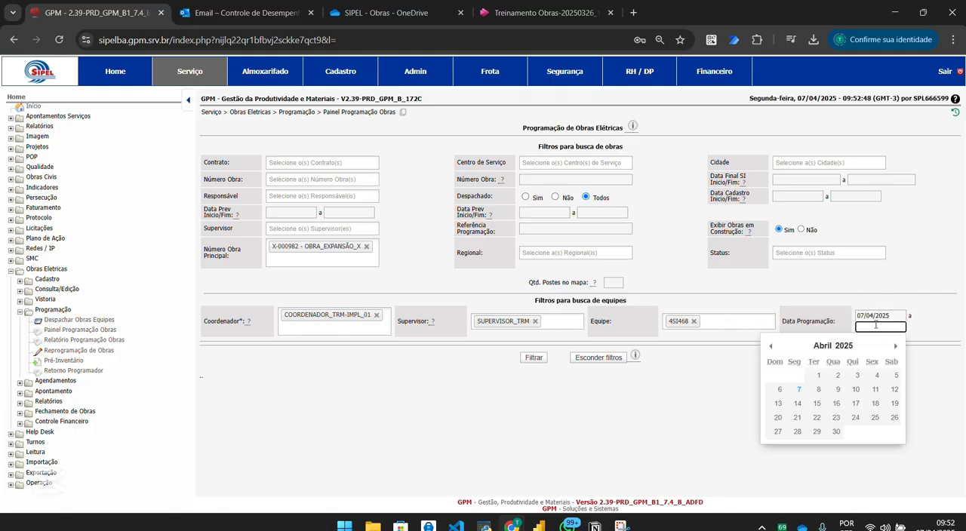
pyautogui.click(876, 393)
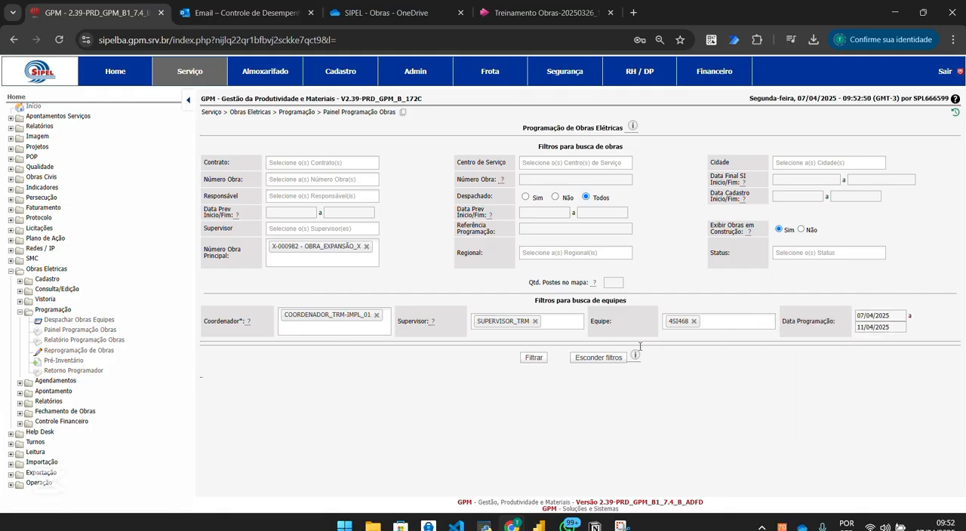
pyautogui.click(534, 359)
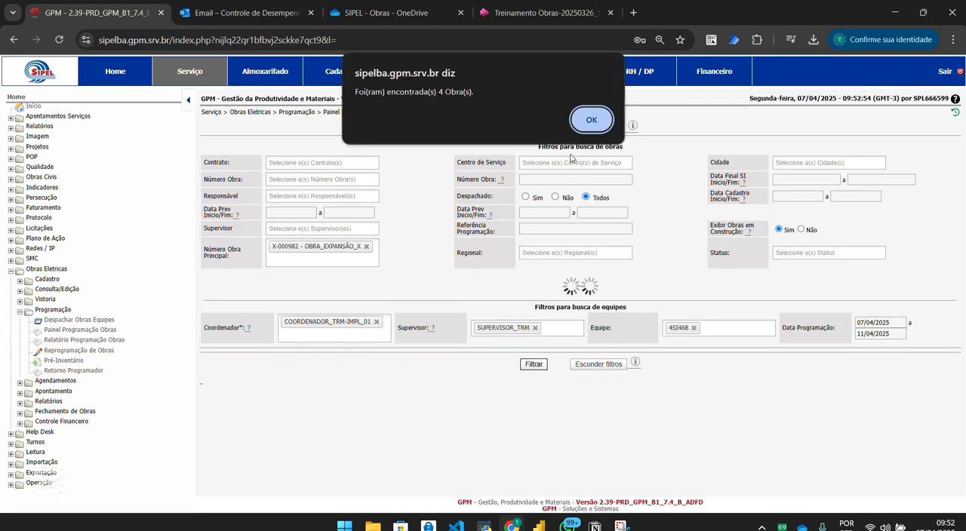
pyautogui.click(591, 120)
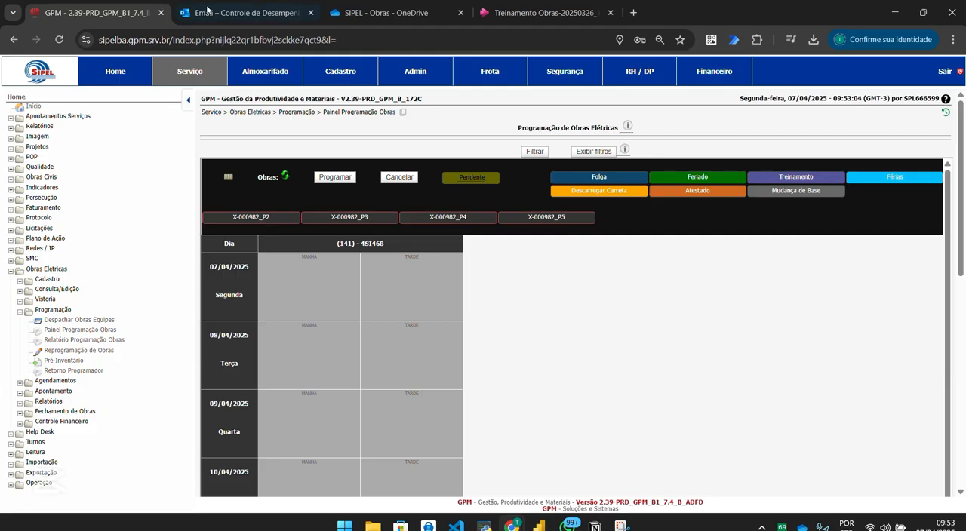
# Open the Consulta Obras eletricas page of GPM in a separate browser tab.
pyautogui.click(633, 12)
pyautogui.click(332, 63)
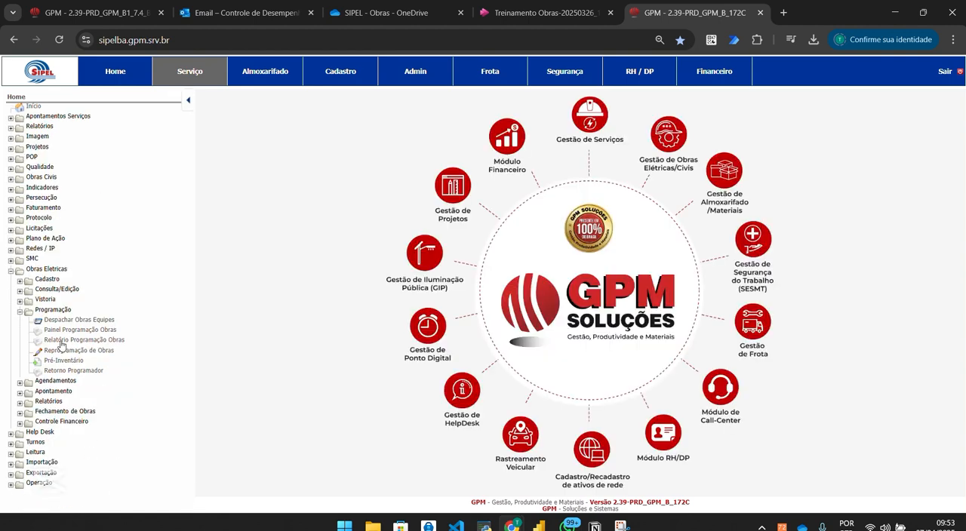
pyautogui.click(55, 310)
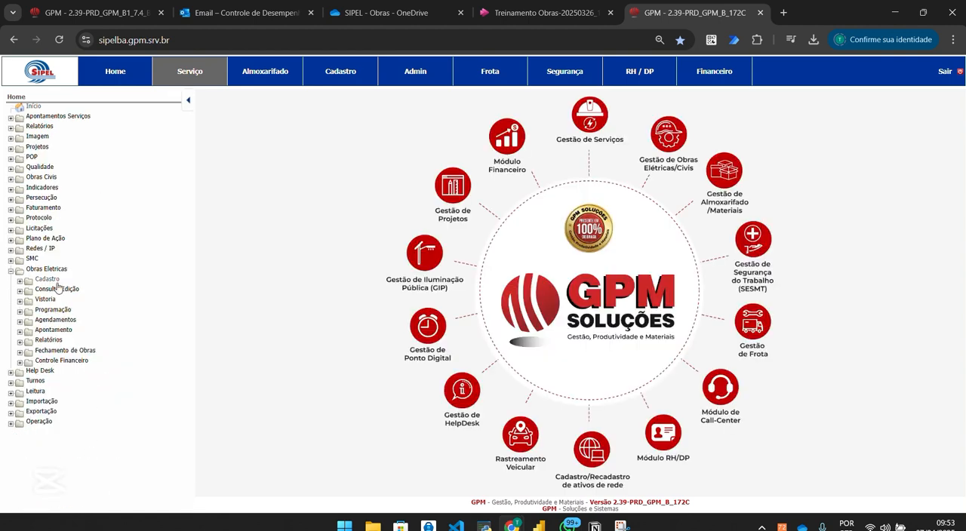
pyautogui.click(58, 289)
pyautogui.click(67, 300)
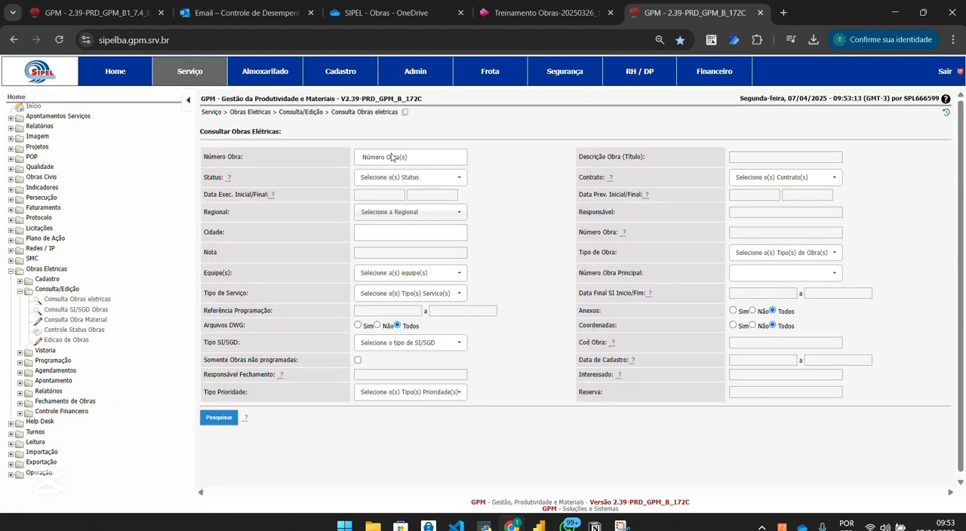
# Search for works with Número Obra Principal X-000982 and compare their statuses with the works offered in the programming panel.
pyautogui.click(767, 271)
pyautogui.write('X-')
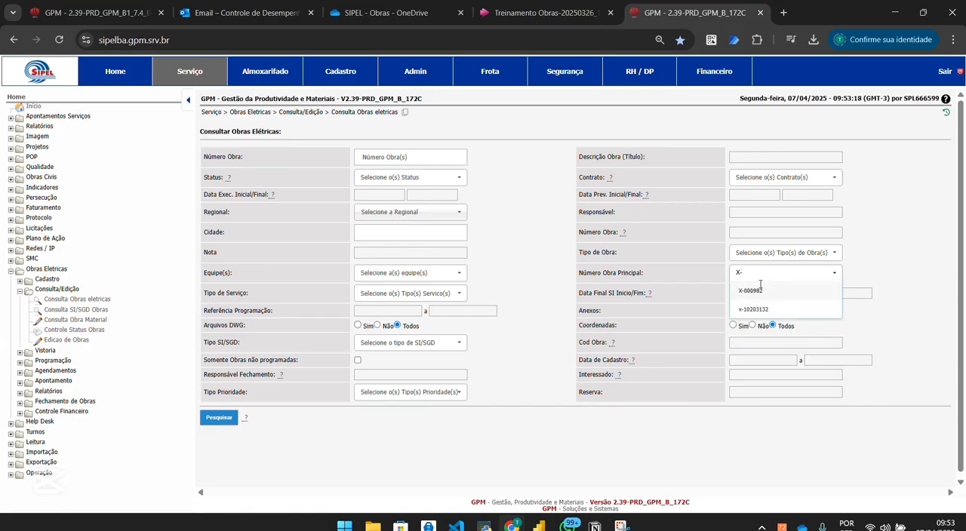
pyautogui.click(760, 291)
pyautogui.click(210, 420)
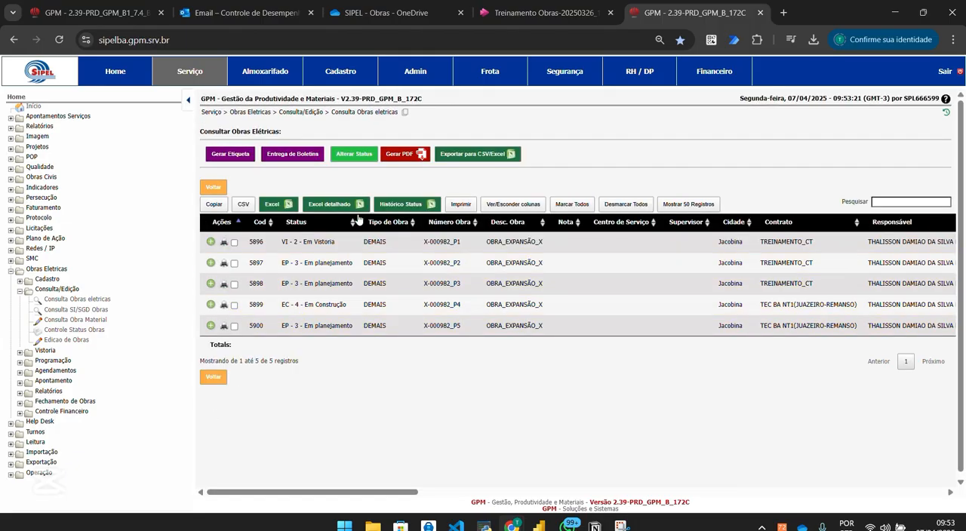
pyautogui.click(98, 14)
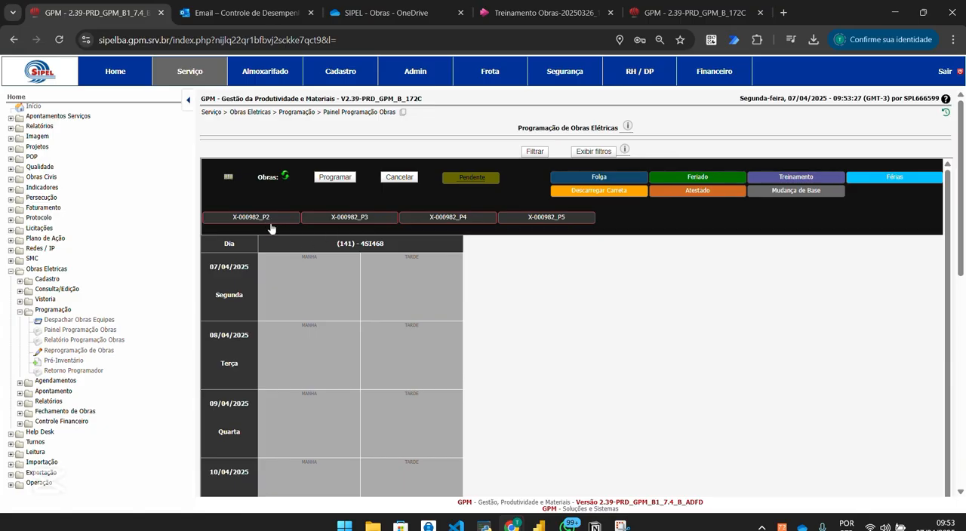
pyautogui.click(662, 18)
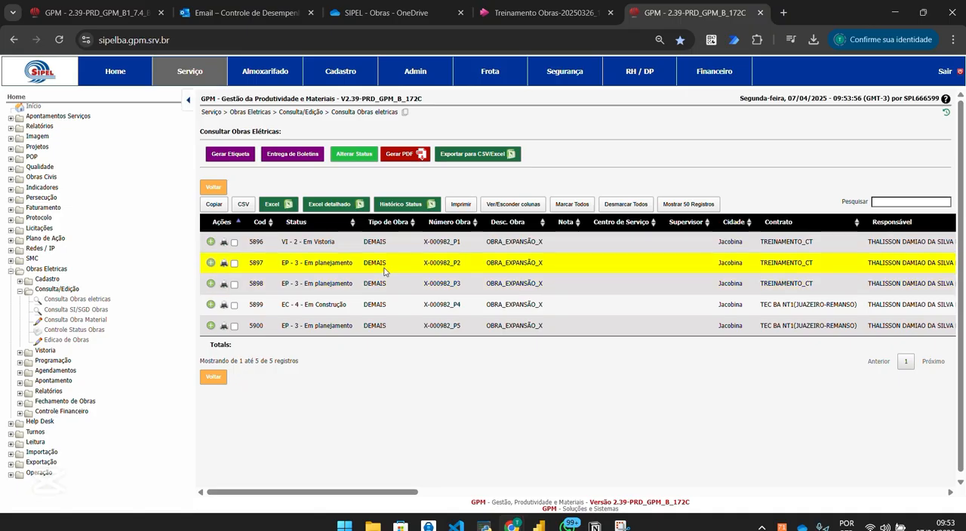
# Schedule work X-000982_P2 for team 4SI468 on the morning of 07/04/2025 and add the Tarde shift to its Escala.
pyautogui.click(98, 14)
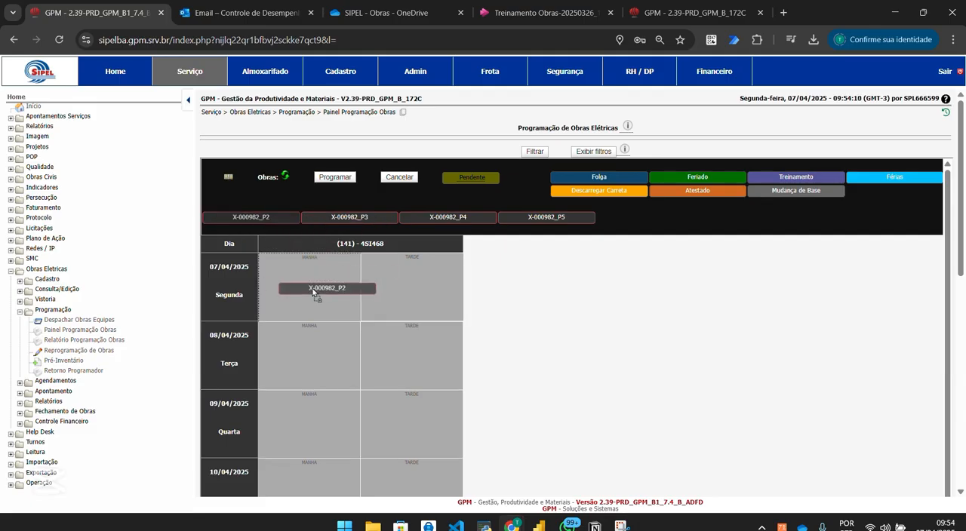
pyautogui.click(297, 288)
pyautogui.click(401, 239)
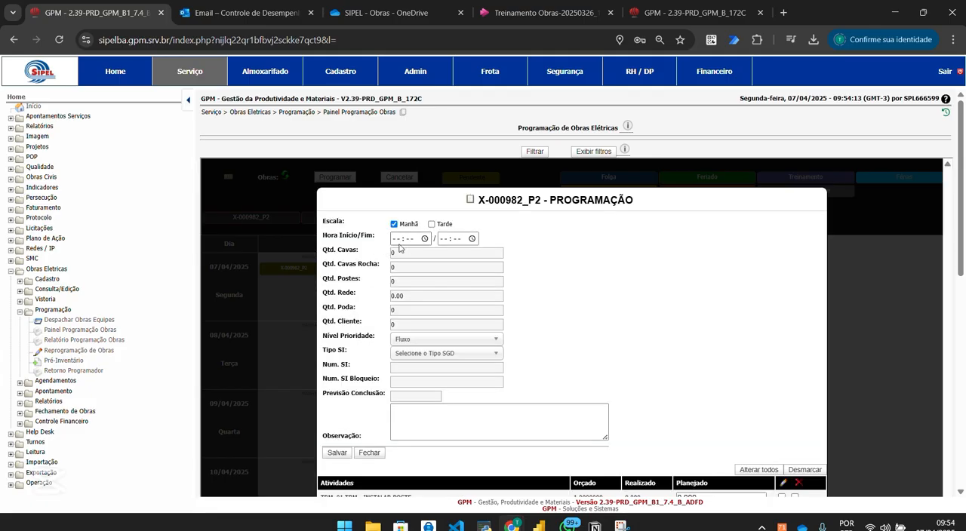
pyautogui.click(394, 239)
pyautogui.click(434, 224)
# Examine the X-000982_P2 work report, including its Atividades Executadas, planned value and programming history, and close it.
pyautogui.click(508, 201)
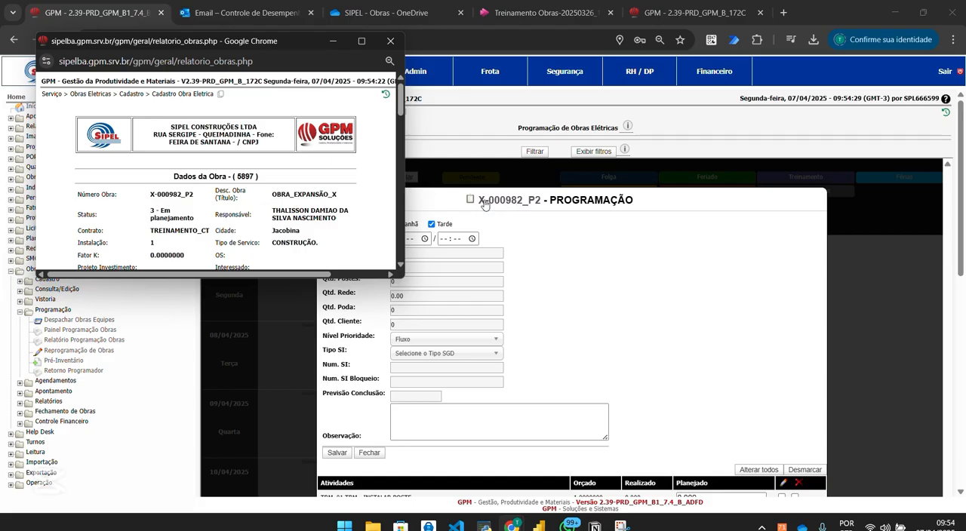
pyautogui.click(362, 41)
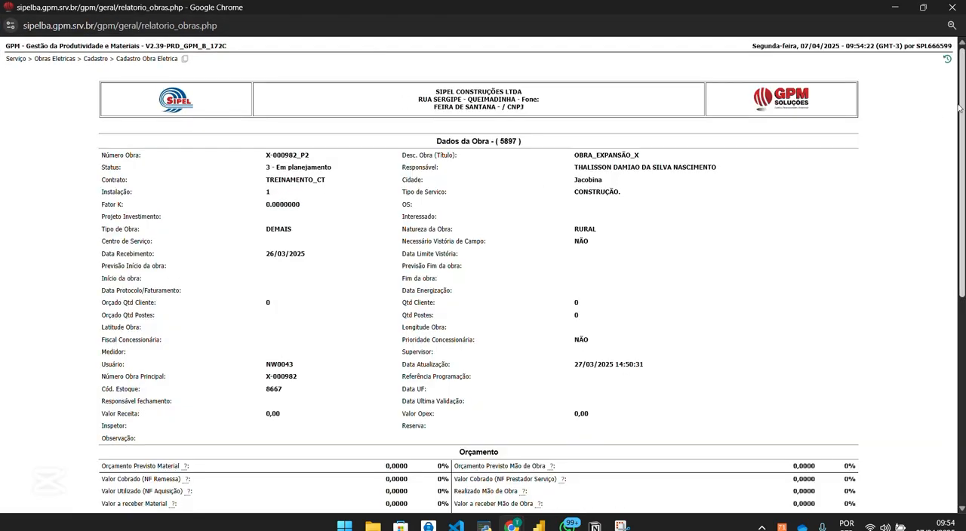
pyautogui.scroll(-1, 960, 151)
pyautogui.scroll(-4, 282, 292)
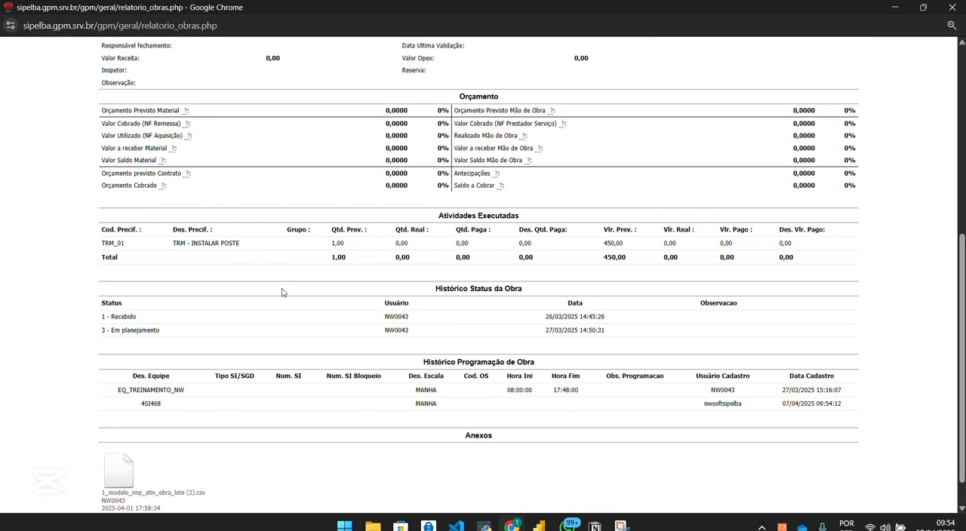
pyautogui.moveTo(433, 217); pyautogui.dragTo(519, 221)
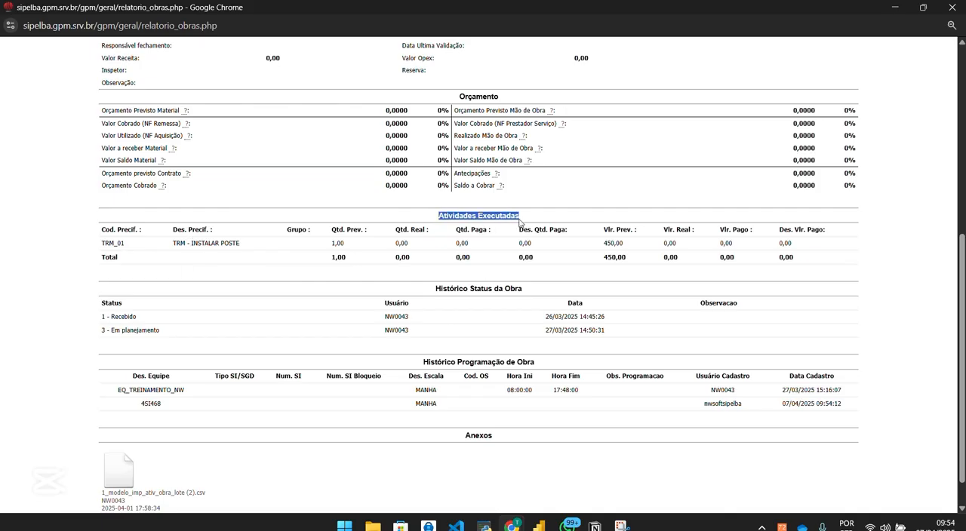
pyautogui.click(426, 366)
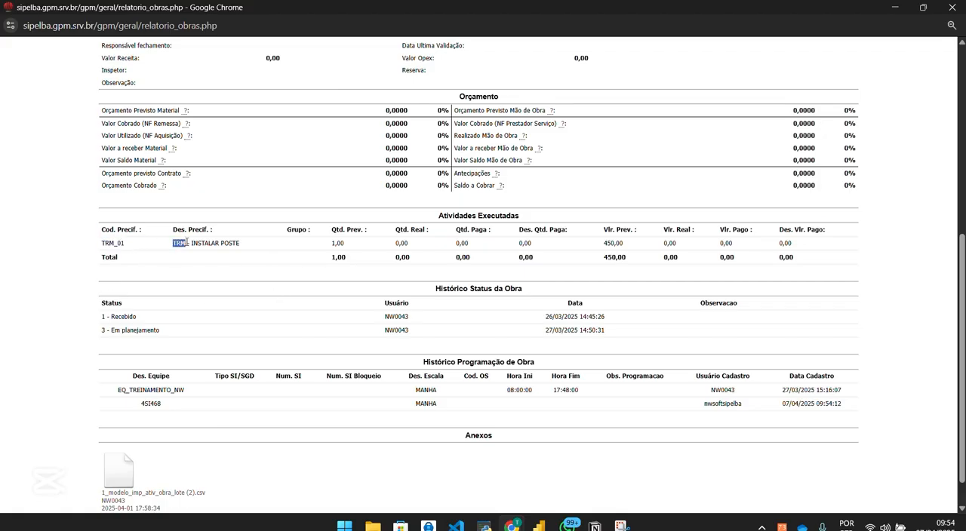
pyautogui.doubleClick(609, 243)
pyautogui.click(629, 250)
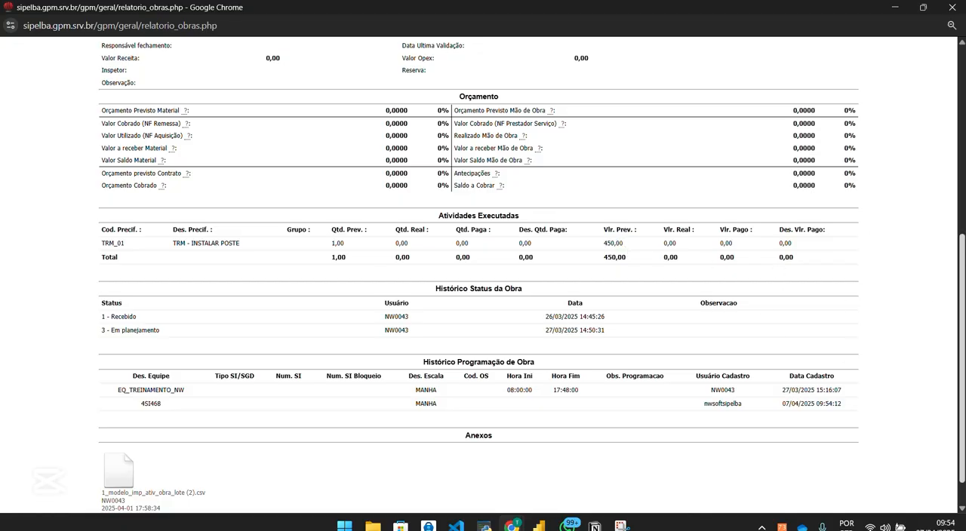
pyautogui.scroll(5, 815, 183)
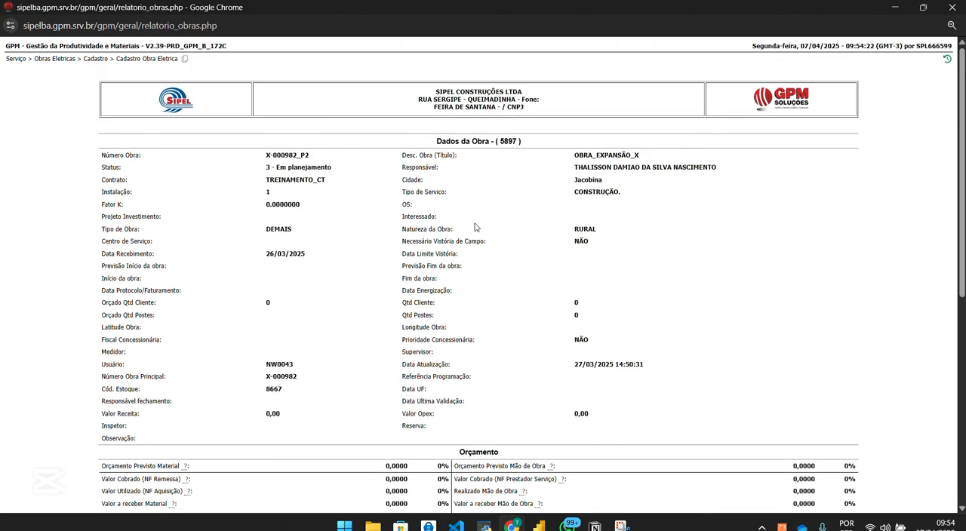
pyautogui.click(952, 6)
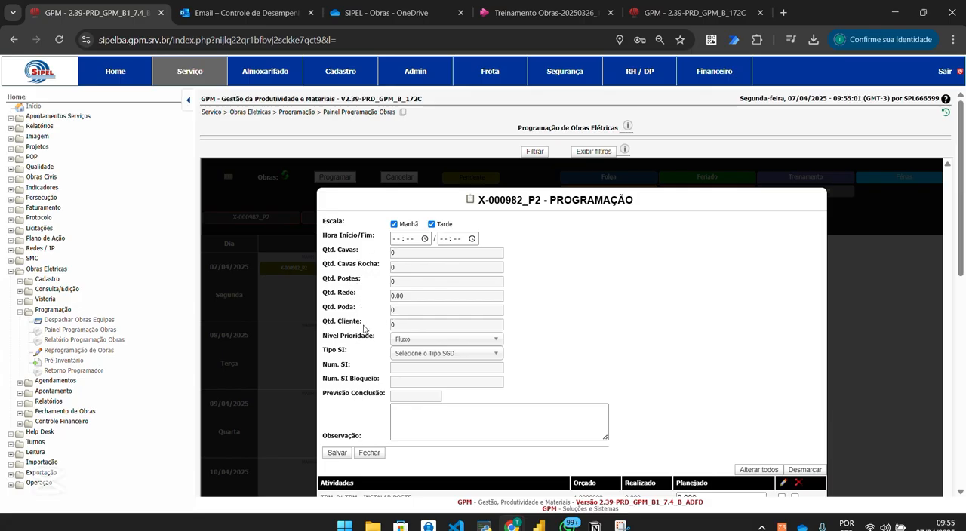
# Review the Nível Prioridade and Tipo SI options, the quantity fields and the TRM_01 activity in the X-000982_P2 programming form.
pyautogui.click(420, 346)
pyautogui.click(422, 347)
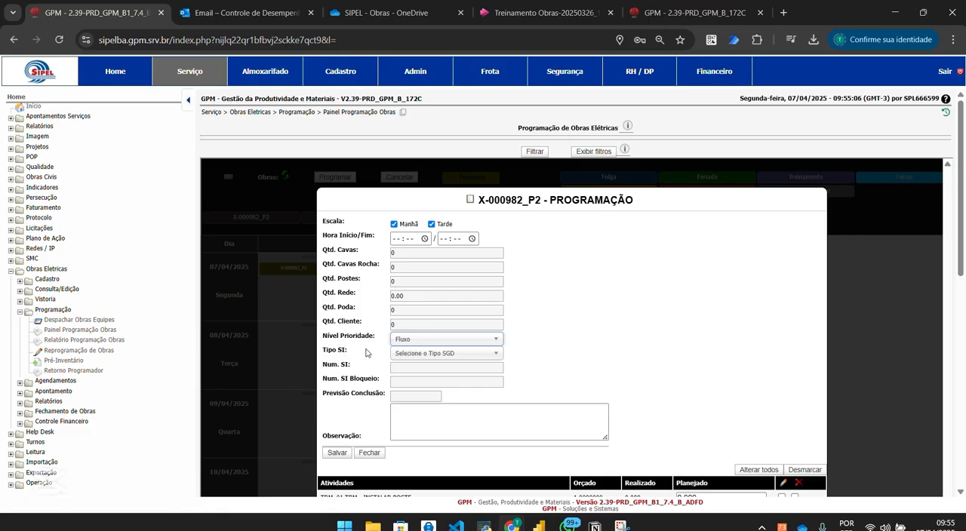
pyautogui.click(452, 353)
pyautogui.click(592, 369)
pyautogui.scroll(-2, 293, 167)
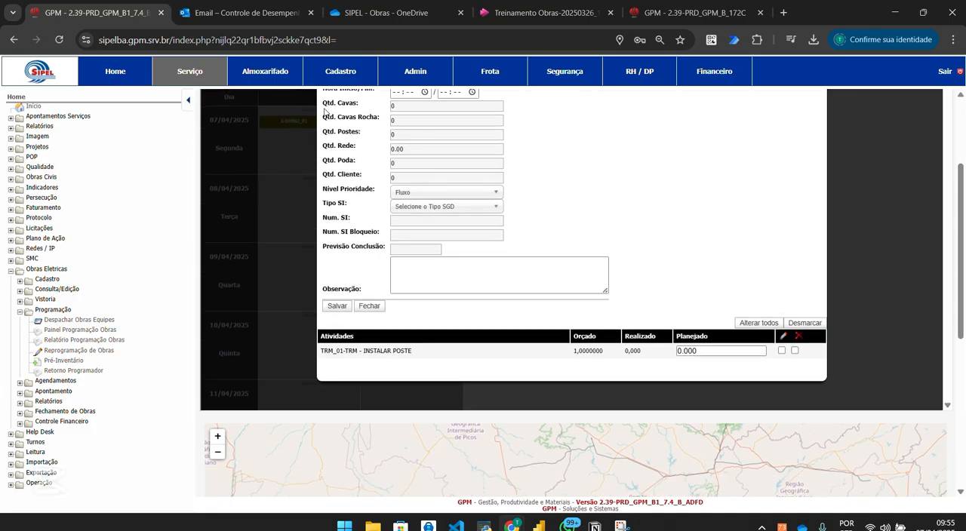
pyautogui.moveTo(323, 106); pyautogui.dragTo(419, 179)
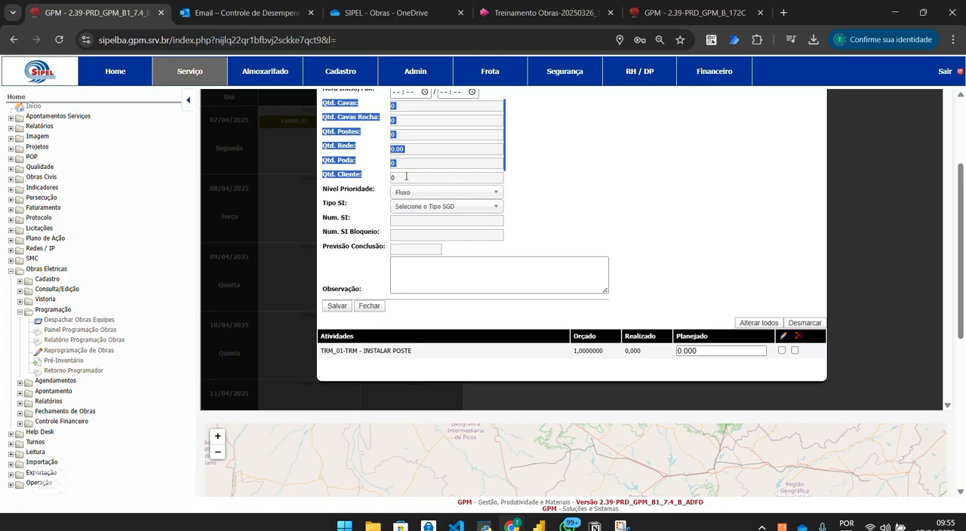
pyautogui.moveTo(502, 180); pyautogui.dragTo(518, 185)
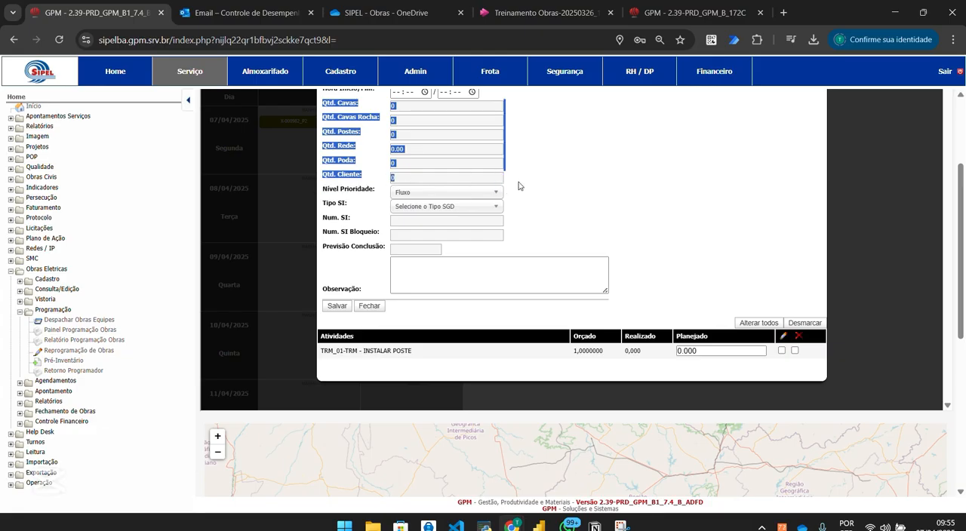
pyautogui.click(354, 195)
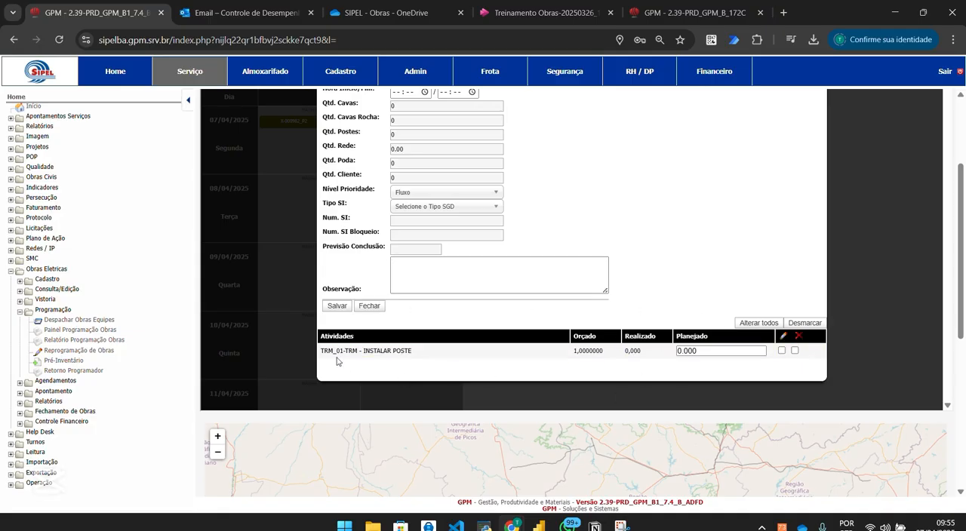
pyautogui.moveTo(322, 351); pyautogui.dragTo(436, 351)
pyautogui.click(430, 357)
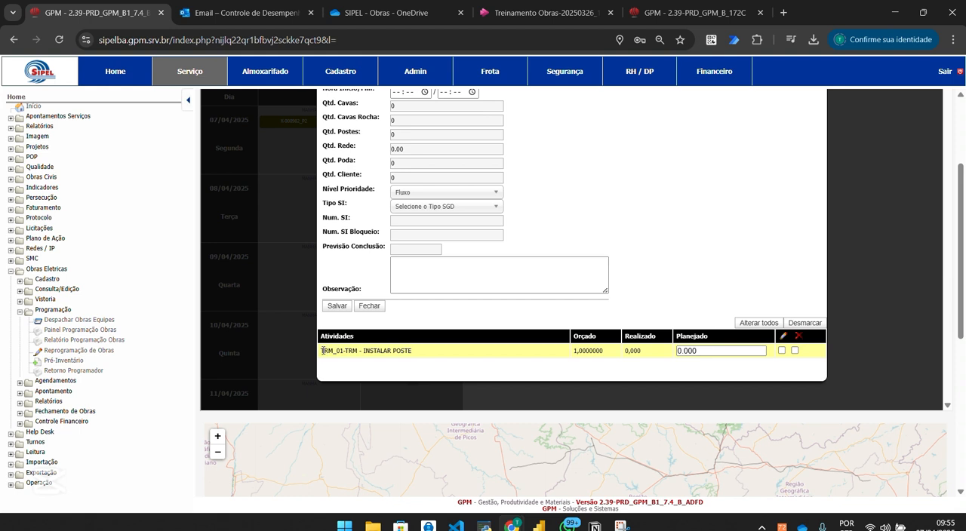
pyautogui.moveTo(323, 351); pyautogui.dragTo(402, 349)
# Set Qtd. Cavas to 6 and Qtd. Cavas Rocha to 8 in the X-000982_P2 programming form.
pyautogui.moveTo(412, 107); pyautogui.dragTo(374, 111)
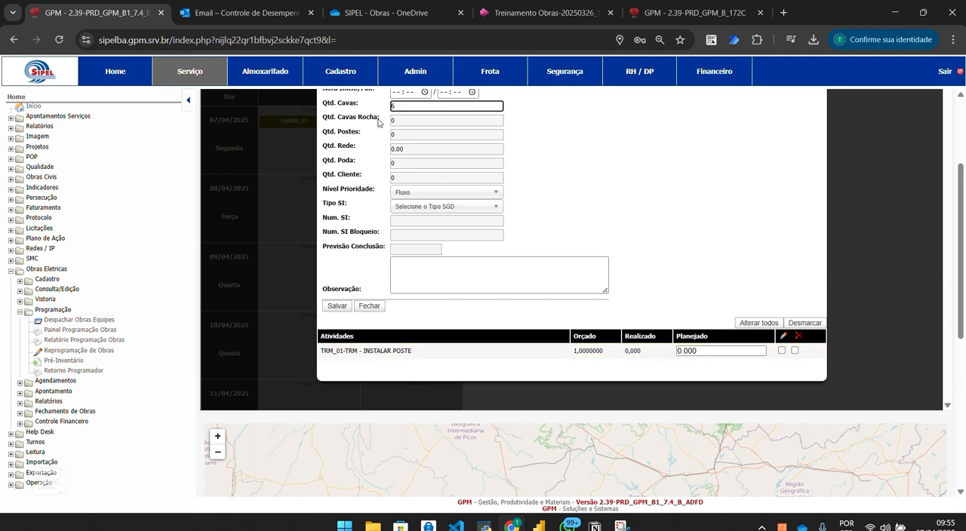
pyautogui.write('6')
pyautogui.press('Tab')
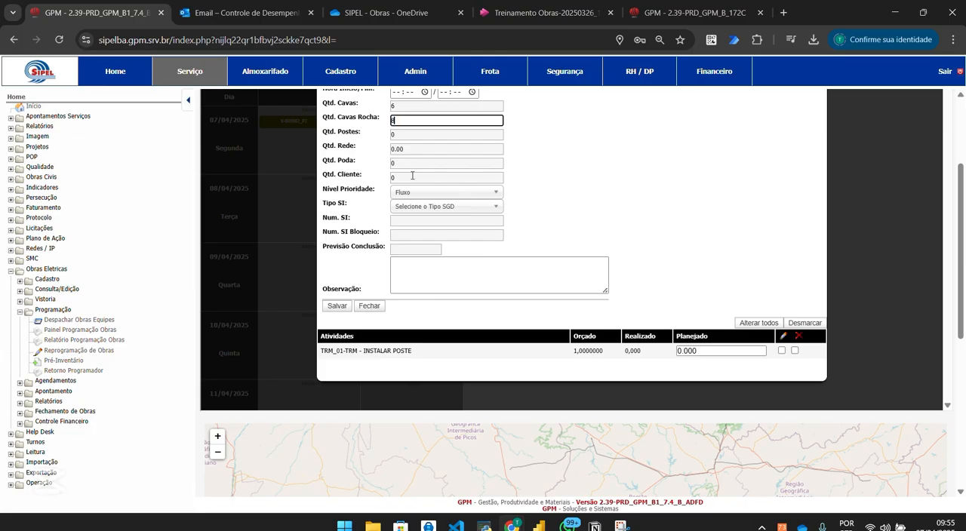
pyautogui.press('Tab')
pyautogui.press('Tab')
pyautogui.press('Tab')
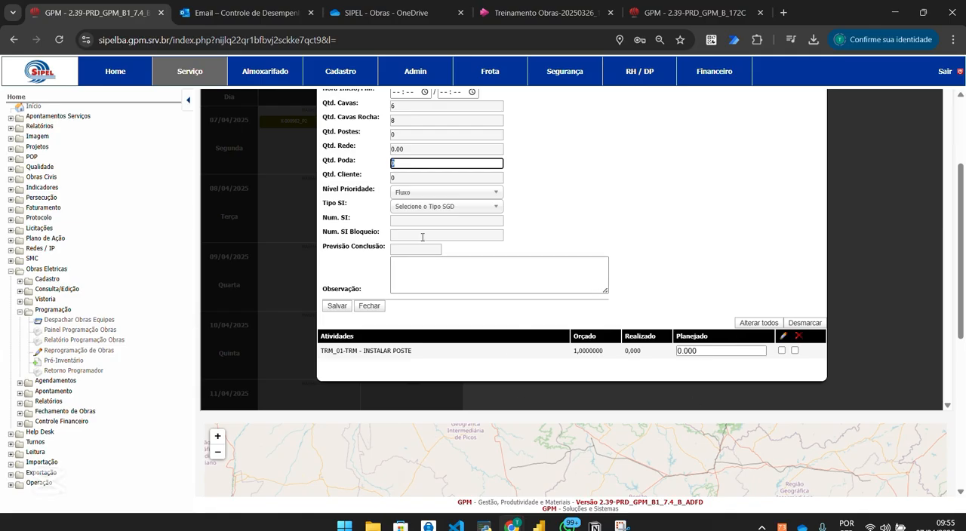
# Set the Planejado quantity of the TRM_01-TRM - INSTALAR POSTE activity to 1.000 and review its Realizado value.
pyautogui.scroll(2, 688, 352)
pyautogui.scroll(-2, 689, 353)
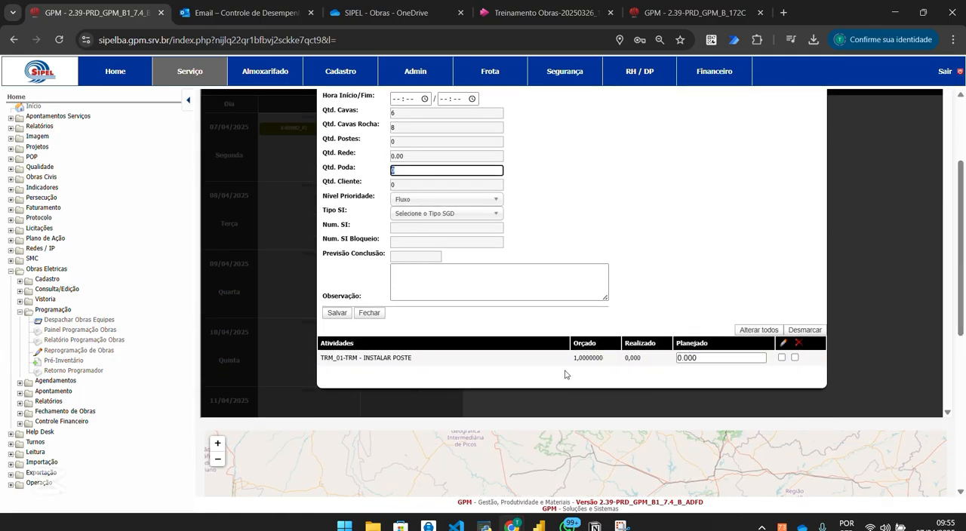
pyautogui.click(718, 358)
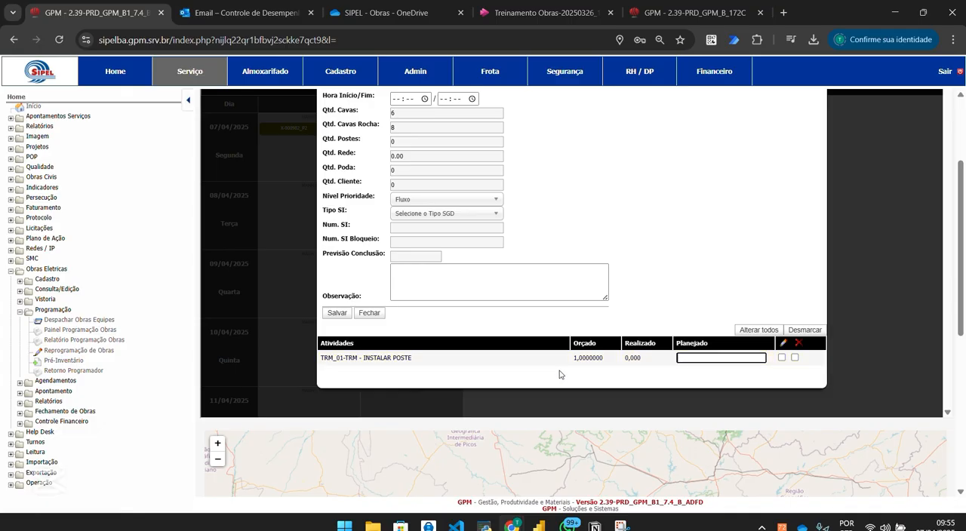
pyautogui.write('0.010')
pyautogui.moveTo(680, 358); pyautogui.dragTo(653, 358)
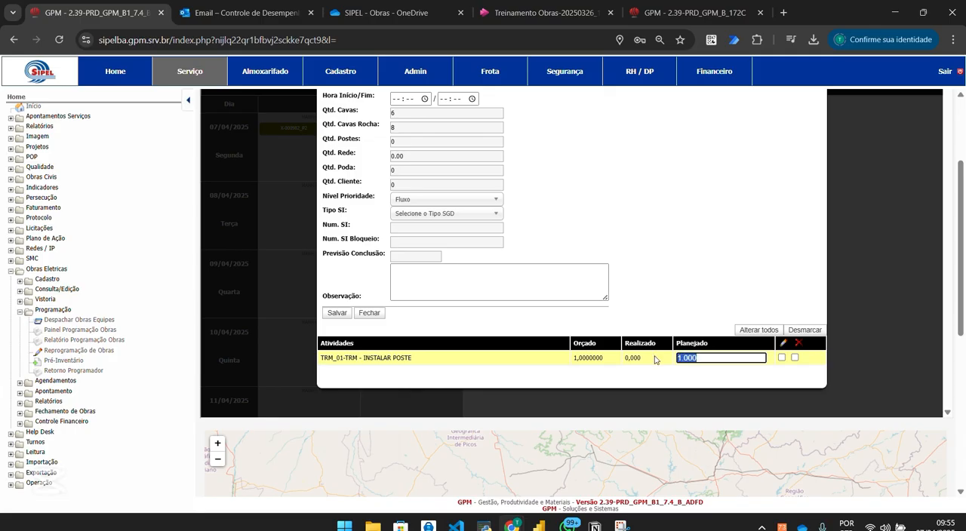
pyautogui.press('capslock')
pyautogui.write('000')
pyautogui.click(625, 359)
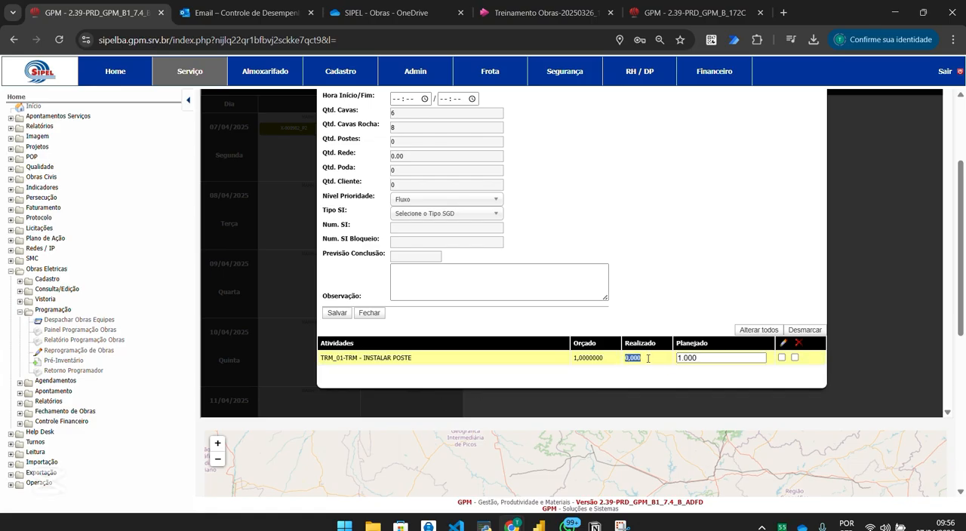
pyautogui.click(675, 303)
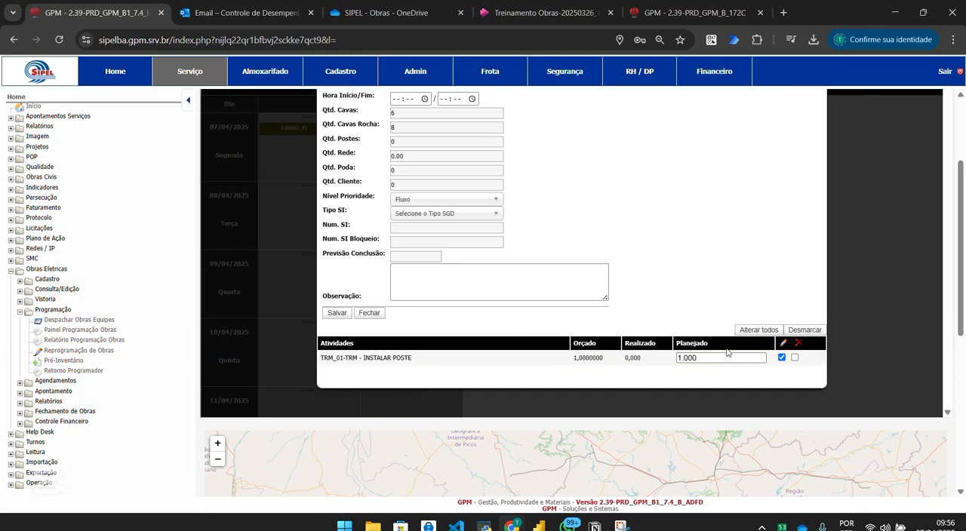
pyautogui.moveTo(961, 283); pyautogui.dragTo(961, 206)
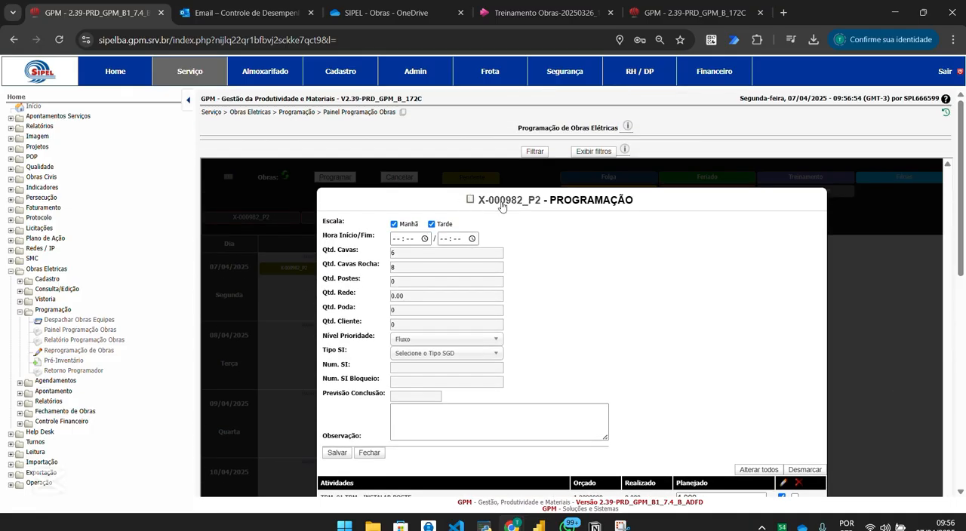
pyautogui.moveTo(960, 129); pyautogui.dragTo(960, 150)
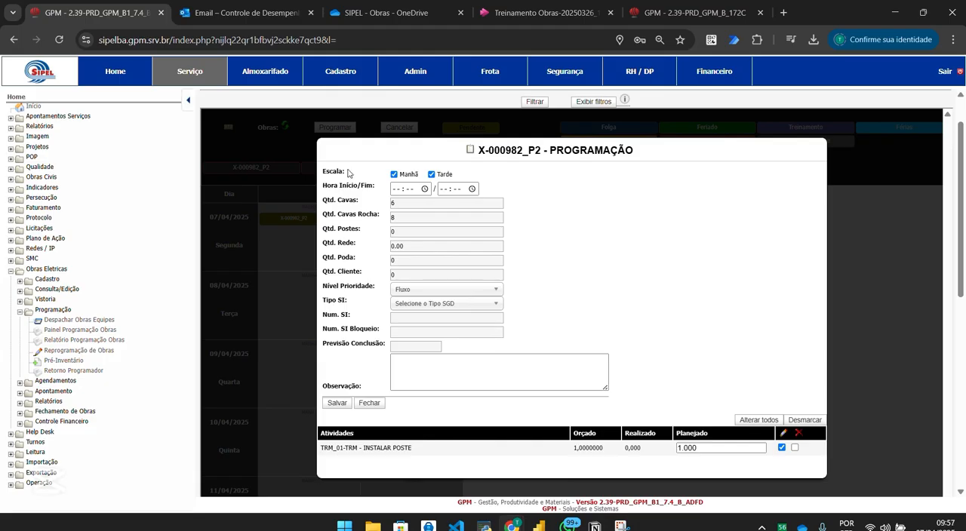
# Check the Hora Início/Fim fields and save the X-000982_P2 programming for the Manhã and Tarde shifts.
pyautogui.click(412, 190)
pyautogui.click(456, 189)
pyautogui.click(396, 189)
pyautogui.click(411, 190)
pyautogui.click(398, 189)
pyautogui.click(410, 190)
pyautogui.click(444, 189)
pyautogui.click(456, 189)
pyautogui.click(397, 190)
pyautogui.click(410, 190)
pyautogui.click(398, 189)
pyautogui.click(409, 190)
pyautogui.click(445, 190)
pyautogui.click(457, 190)
pyautogui.click(335, 404)
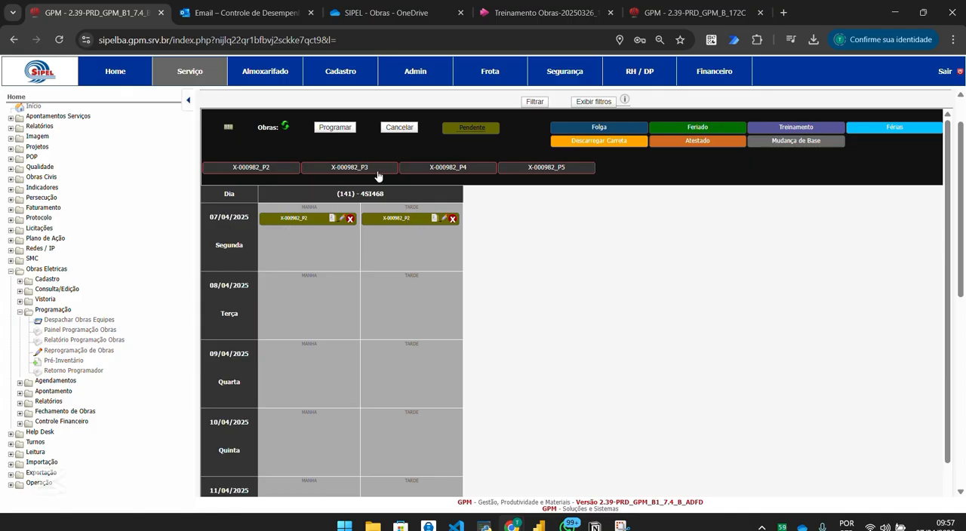
pyautogui.moveTo(344, 168); pyautogui.dragTo(295, 289)
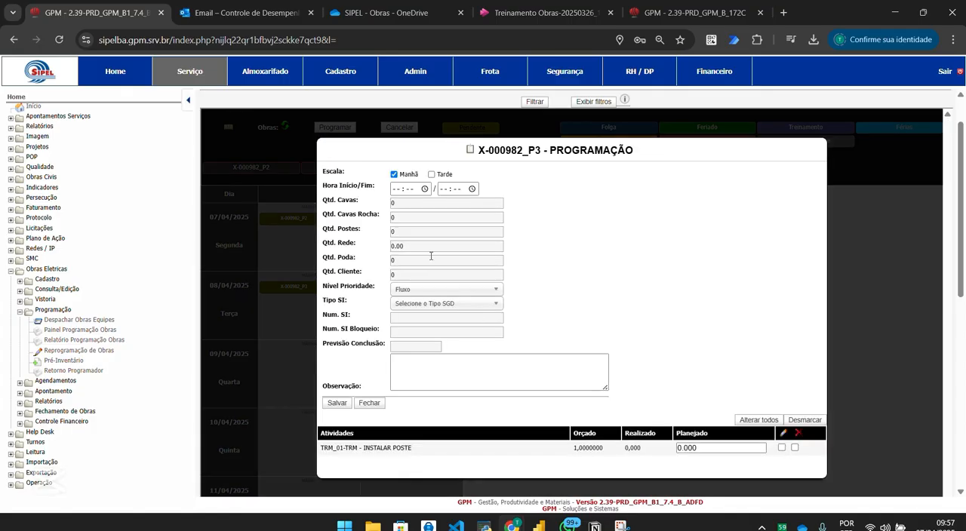
pyautogui.click(367, 405)
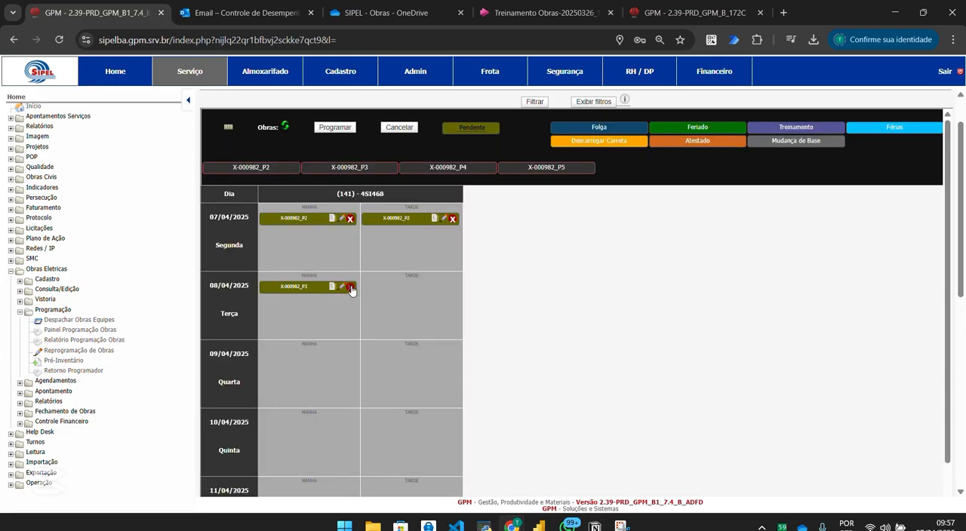
pyautogui.click(350, 287)
pyautogui.click(514, 123)
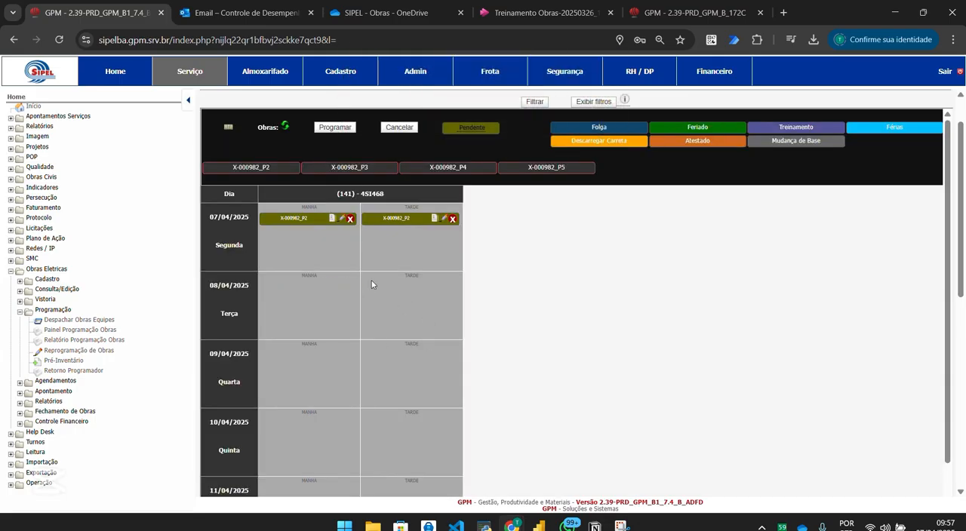
# Copy the 07/04/2025 X-000982_P2 programming to team 141 - 4SI468 from 08/04/2025 to 10/04/2025, for Manhã and Tarde.
pyautogui.click(331, 219)
pyautogui.click(446, 293)
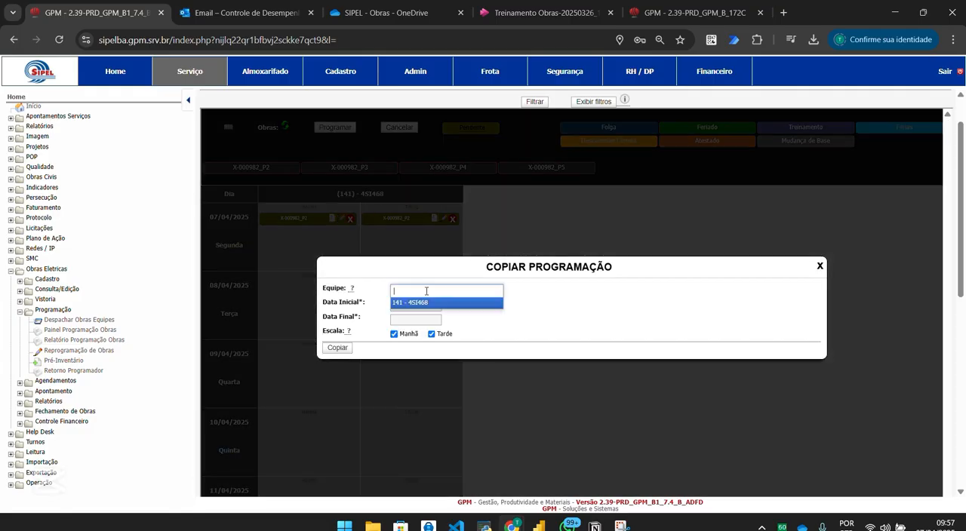
pyautogui.click(424, 304)
pyautogui.click(411, 308)
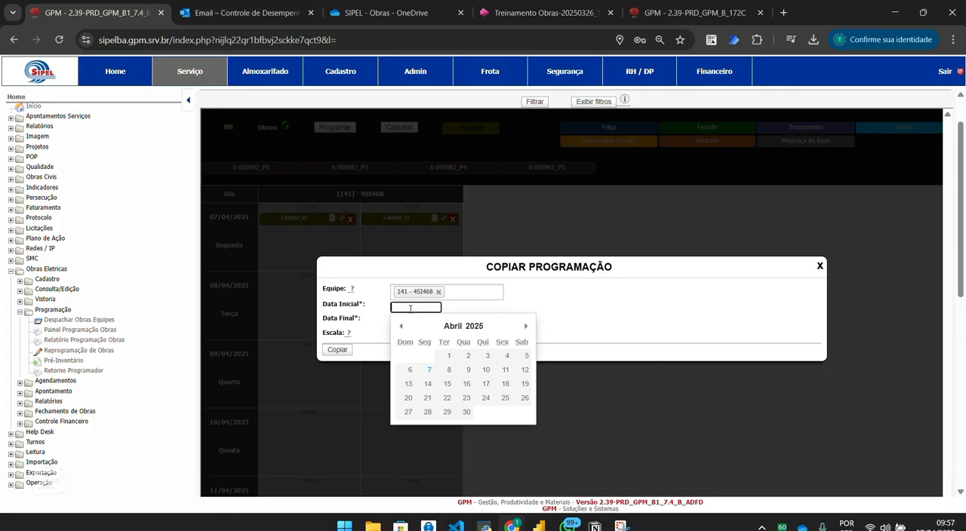
pyautogui.click(446, 370)
pyautogui.click(440, 322)
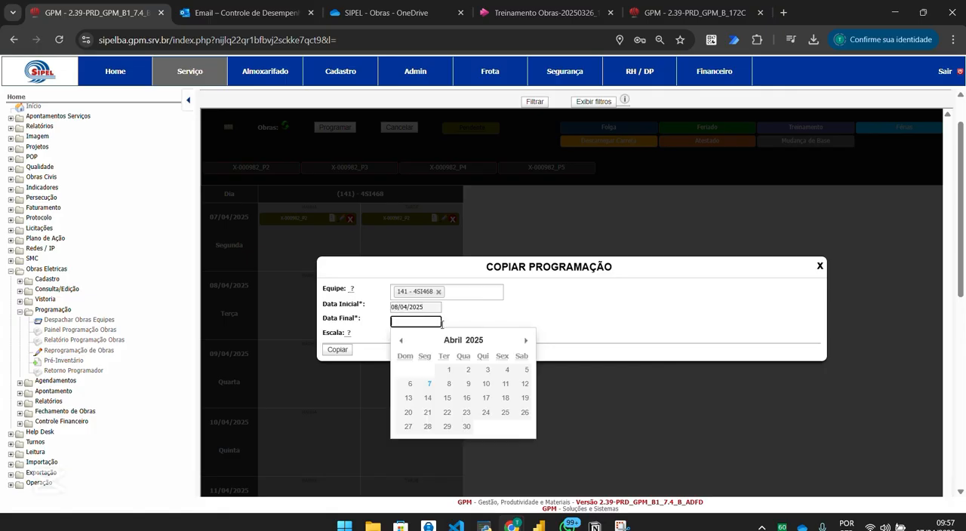
pyautogui.click(486, 384)
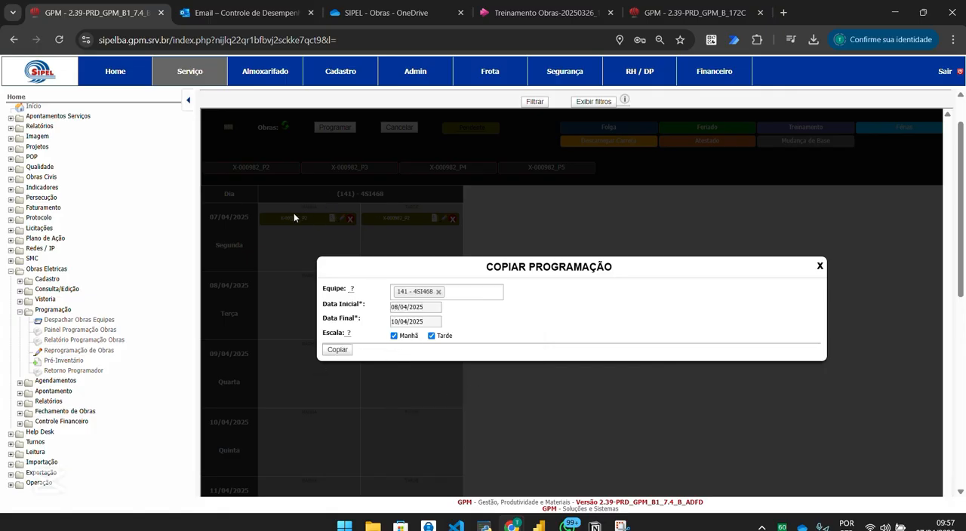
pyautogui.click(335, 350)
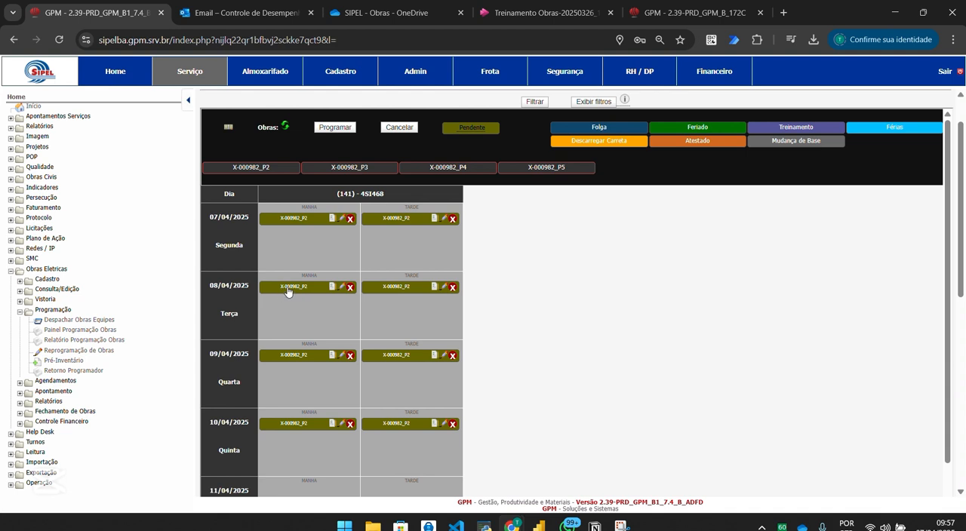
# Open the X-000982_P2 programming for the morning of 08/04/2025 for editing and review its quantities, justification and activity fields.
pyautogui.click(332, 288)
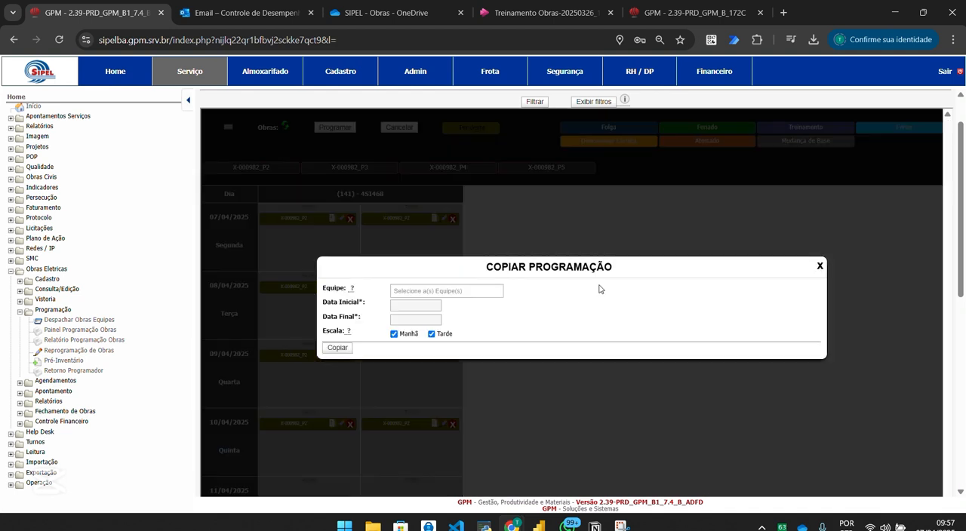
pyautogui.click(819, 266)
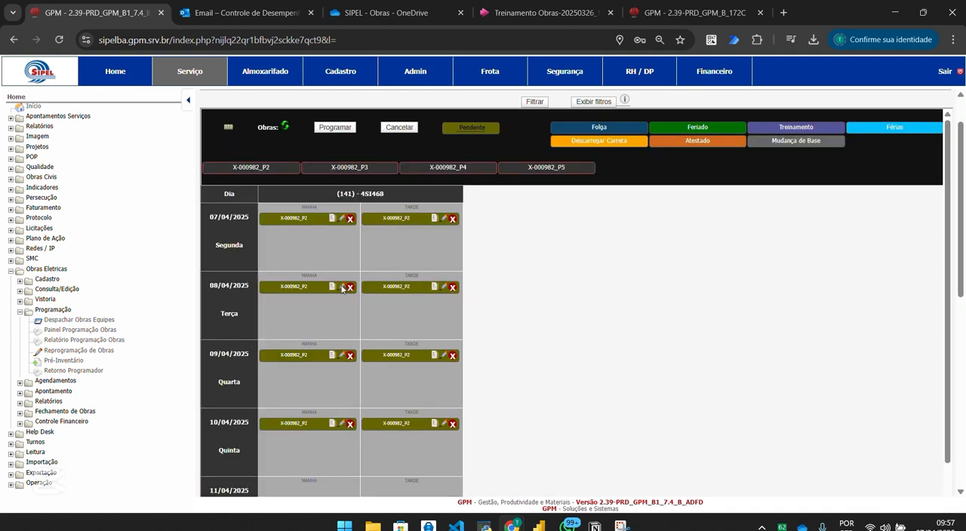
pyautogui.click(341, 287)
pyautogui.moveTo(960, 146); pyautogui.dragTo(960, 198)
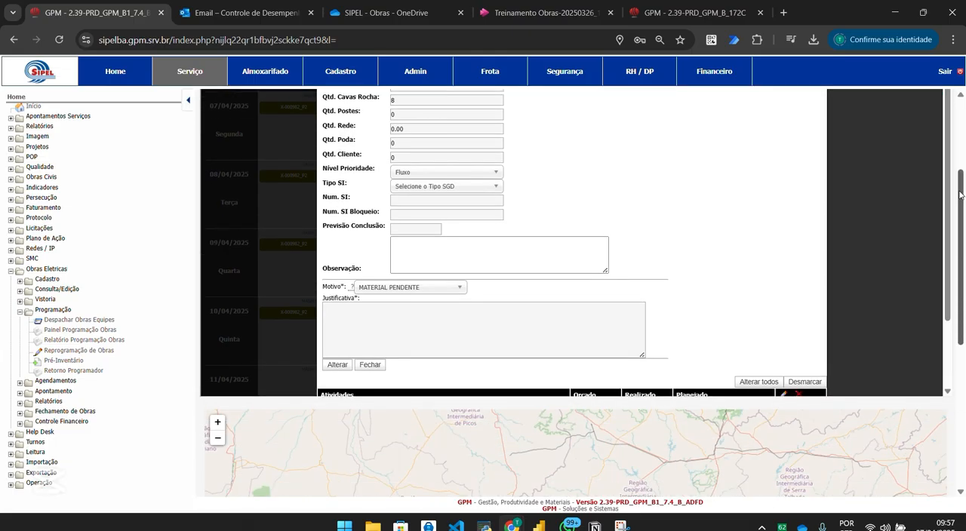
pyautogui.scroll(-1, 949, 188)
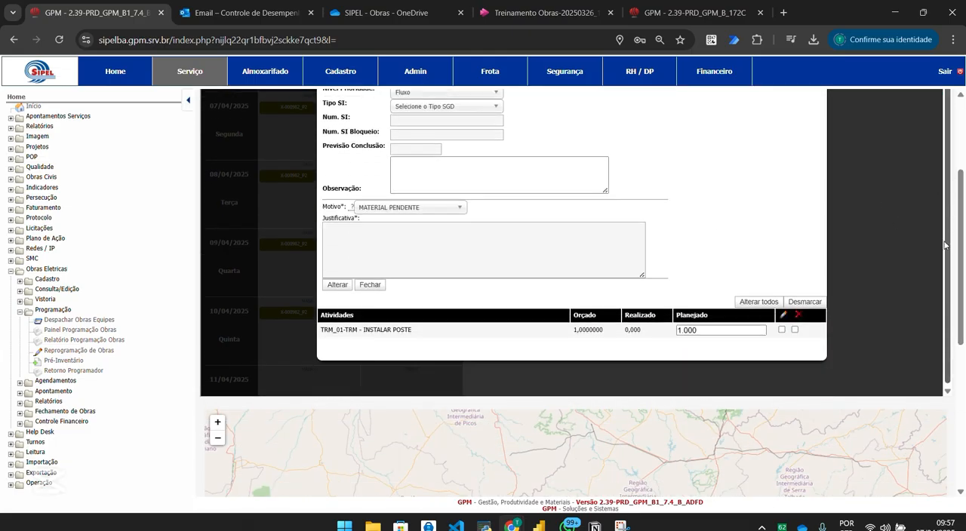
pyautogui.moveTo(960, 279); pyautogui.dragTo(960, 239)
pyautogui.scroll(1, 948, 220)
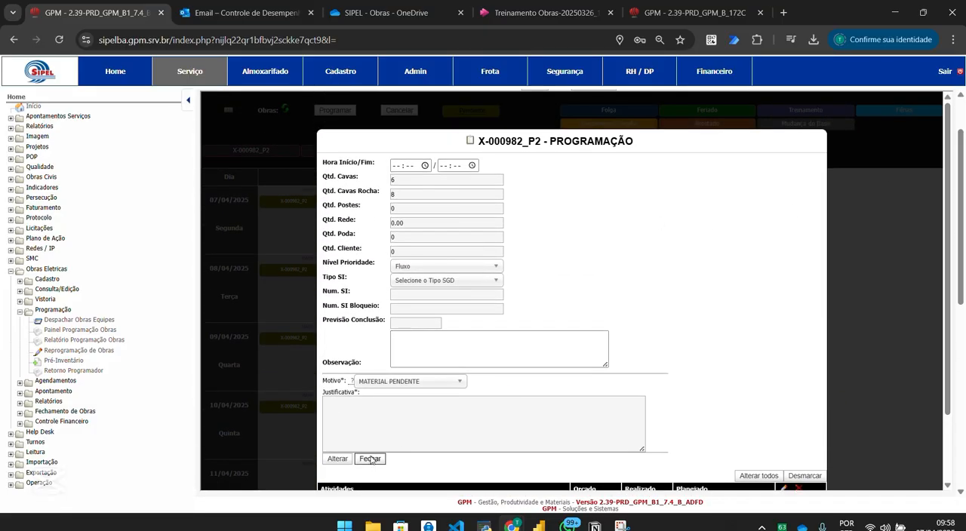
pyautogui.moveTo(948, 143); pyautogui.dragTo(947, 204)
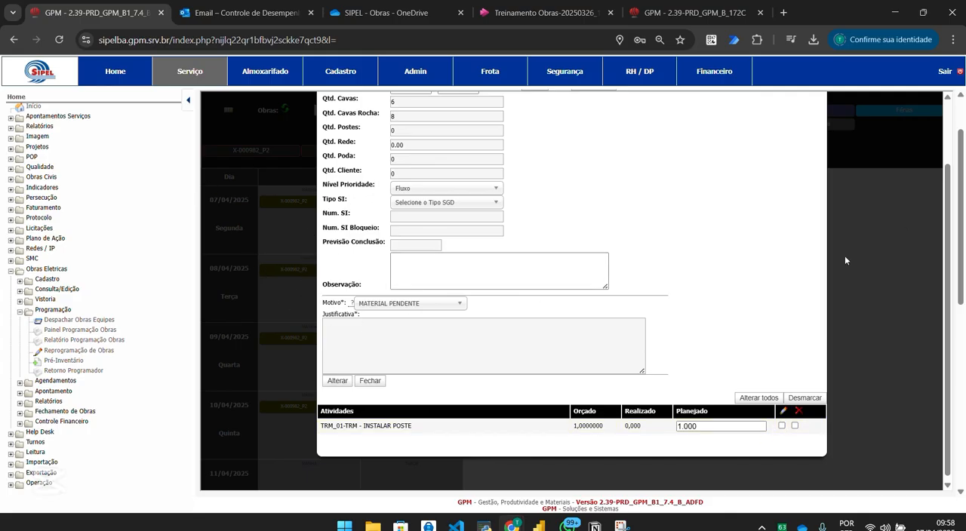
# Review the available Motivo options and the Justificativa field in the programming change form, and close it without altering anything.
pyautogui.moveTo(365, 315); pyautogui.dragTo(323, 304)
pyautogui.click(326, 306)
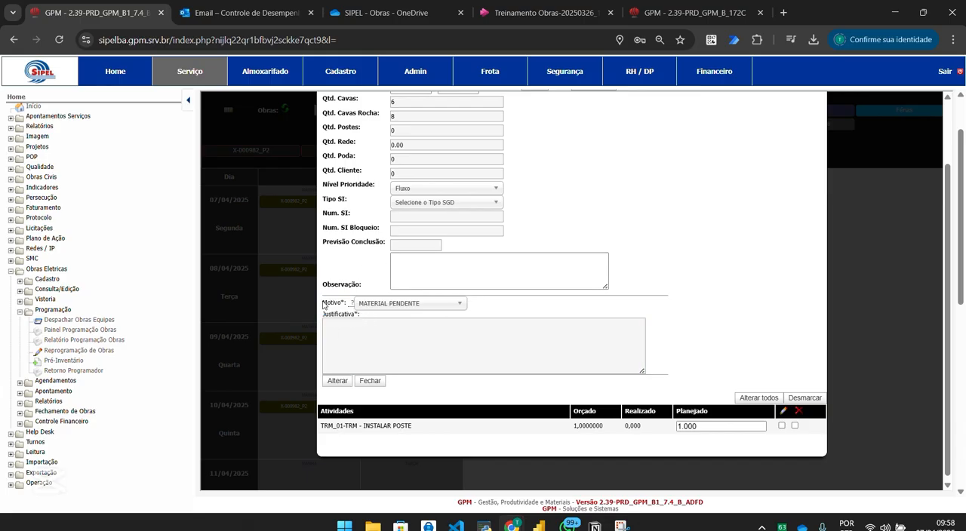
pyautogui.click(363, 305)
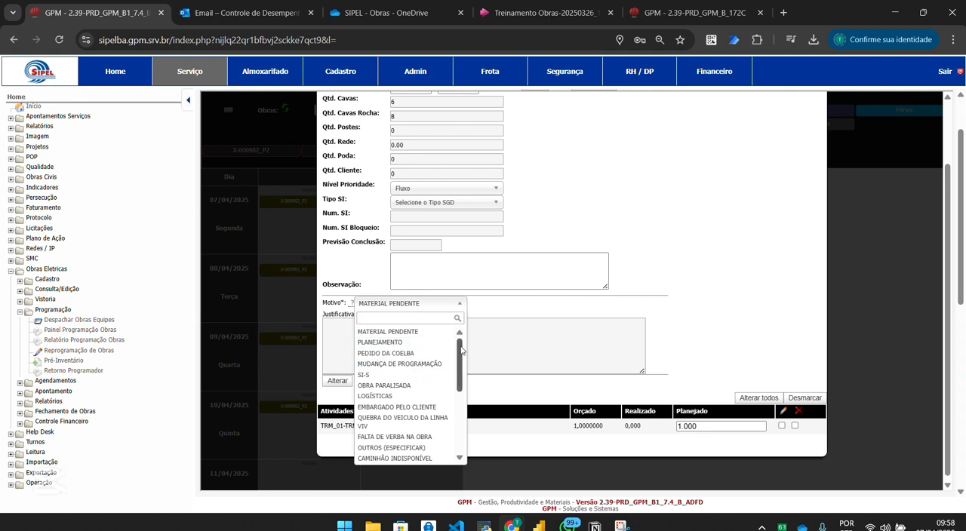
pyautogui.scroll(-5, 462, 358)
pyautogui.scroll(3, 463, 358)
pyautogui.moveTo(462, 355); pyautogui.dragTo(467, 436)
pyautogui.click(445, 304)
pyautogui.click(378, 338)
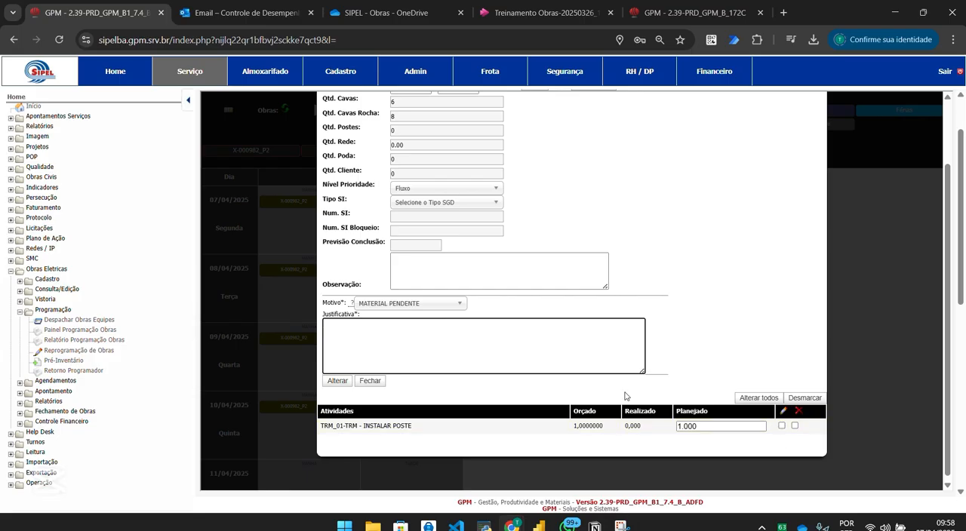
pyautogui.click(369, 381)
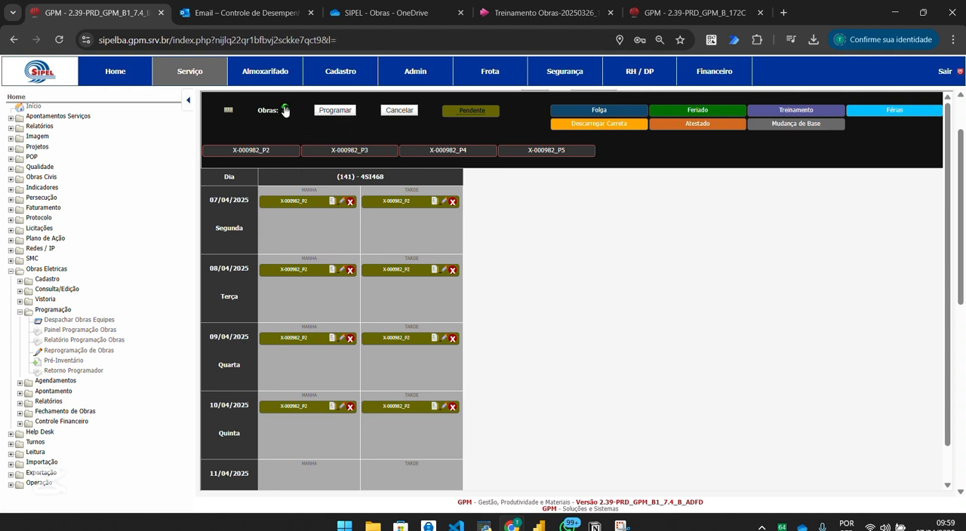
pyautogui.rightClick(476, 209)
pyautogui.rightClick(492, 472)
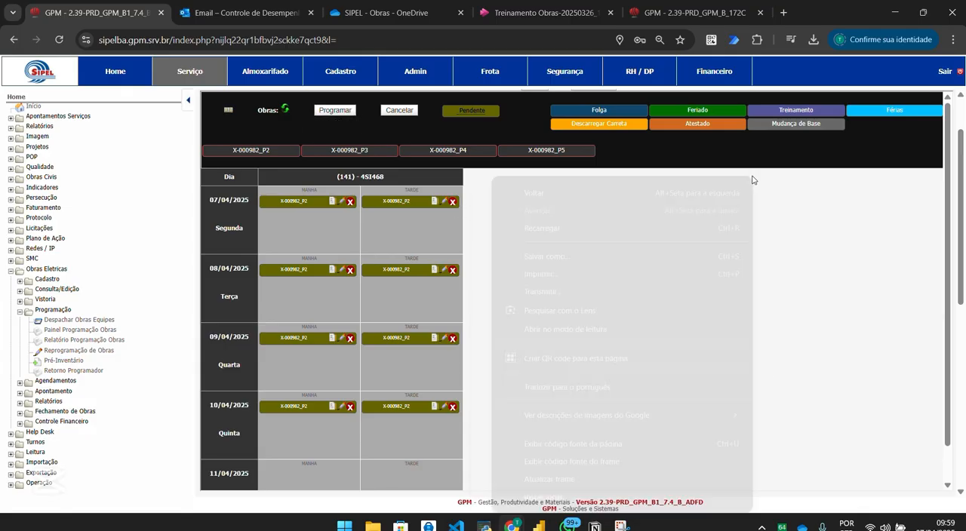
pyautogui.click(557, 480)
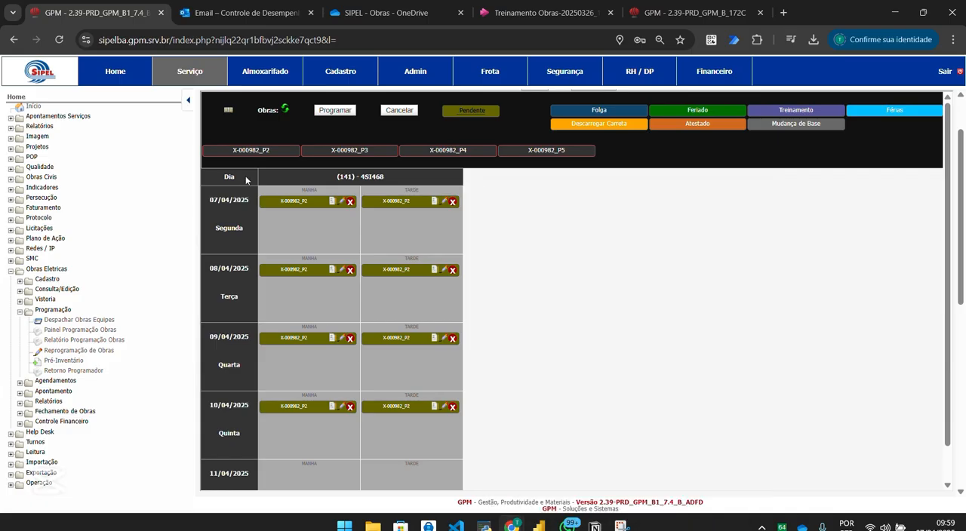
pyautogui.moveTo(215, 180); pyautogui.dragTo(525, 146)
pyautogui.scroll(2, 524, 146)
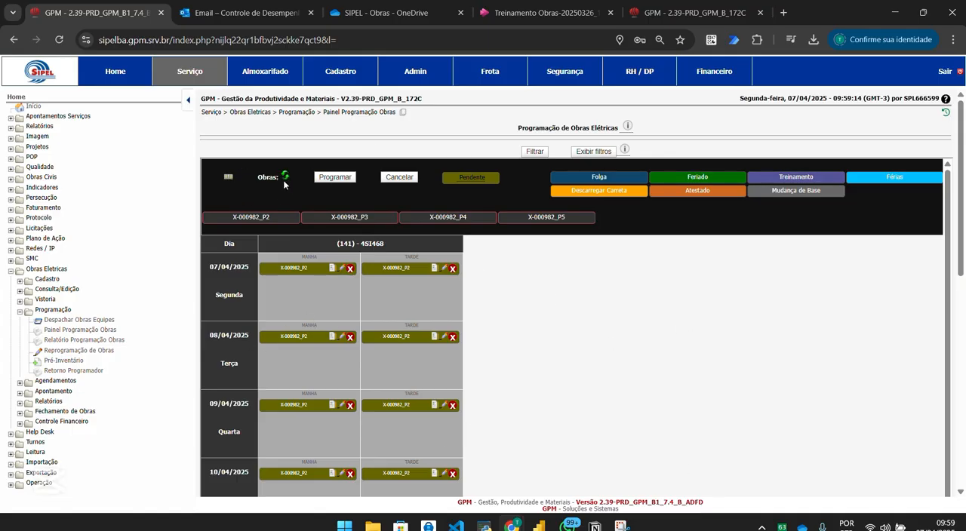
# Assign Folga to team 4SI468 on 07/04/2025 and deprogram X-000982_P2 from both shifts of that day.
pyautogui.scroll(-1, 255, 305)
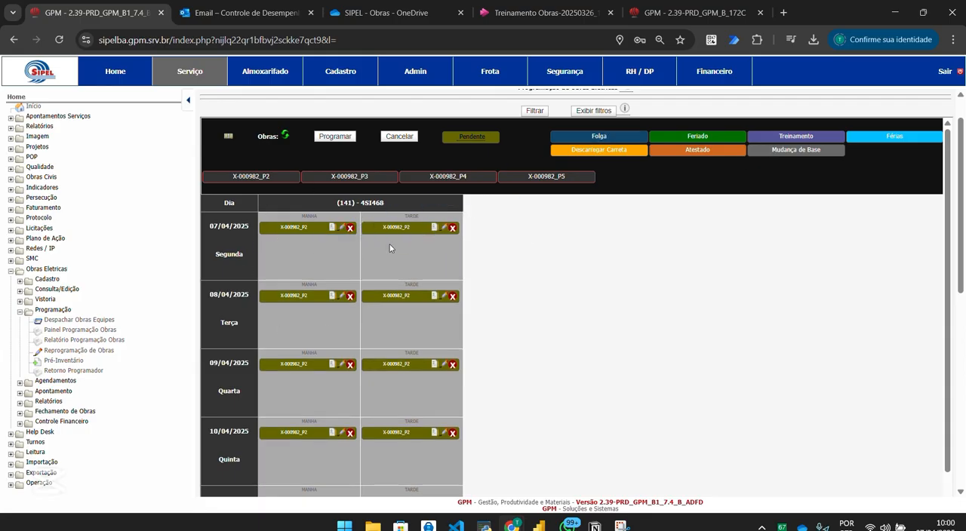
pyautogui.moveTo(608, 135); pyautogui.dragTo(415, 258)
pyautogui.click(350, 243)
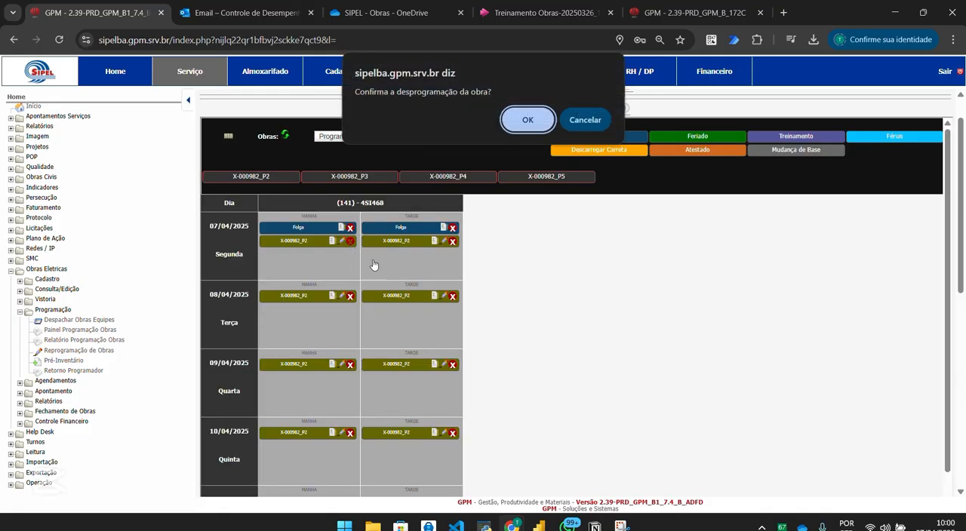
pyautogui.click(532, 117)
pyautogui.click(453, 242)
pyautogui.click(529, 117)
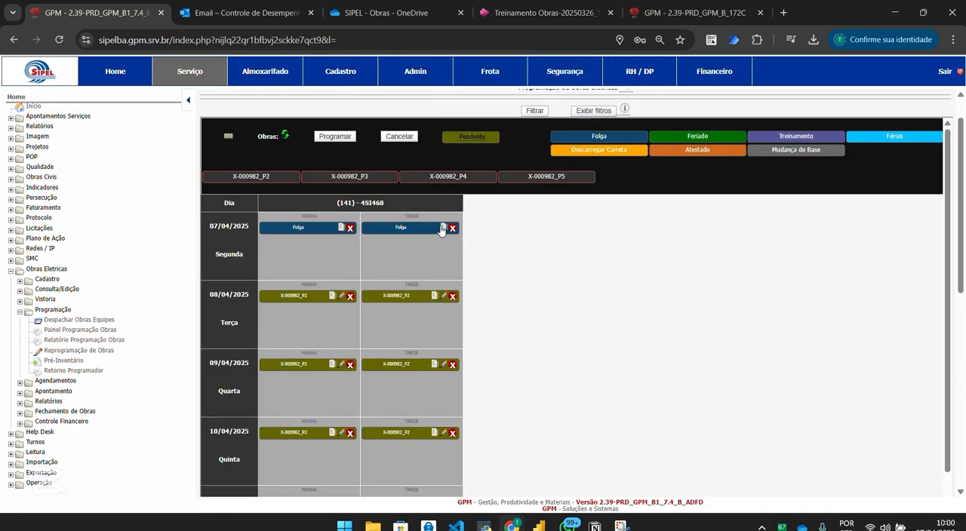
# Assign Atestado, Descarregar Carreta and Feriado to the morning shift of 07/04/2025.
pyautogui.moveTo(692, 156); pyautogui.dragTo(317, 249)
pyautogui.moveTo(604, 149); pyautogui.dragTo(310, 260)
pyautogui.moveTo(704, 140); pyautogui.dragTo(328, 266)
# Deprogram the Feriado, Descarregar Carreta and Atestado entries from the morning of 07/04/2025.
pyautogui.click(352, 229)
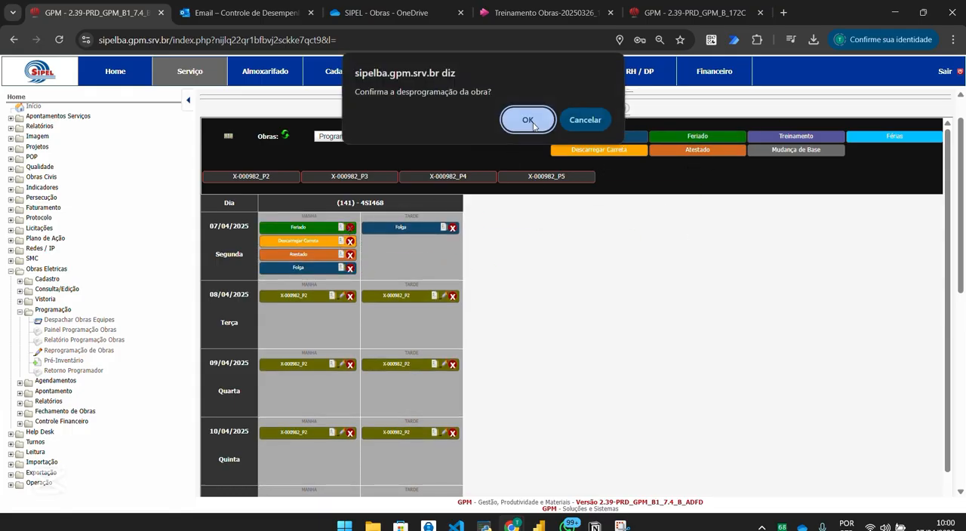
pyautogui.click(525, 118)
pyautogui.click(349, 229)
pyautogui.click(525, 119)
pyautogui.click(350, 228)
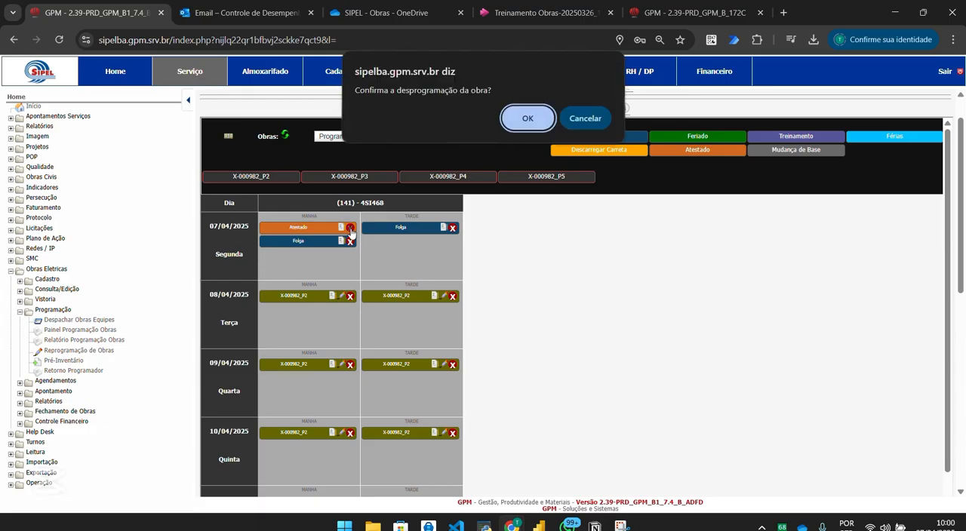
pyautogui.click(527, 119)
# Deprogram the Folga entries from the Manhã and Tarde shifts of 07/04/2025.
pyautogui.click(351, 228)
pyautogui.click(527, 119)
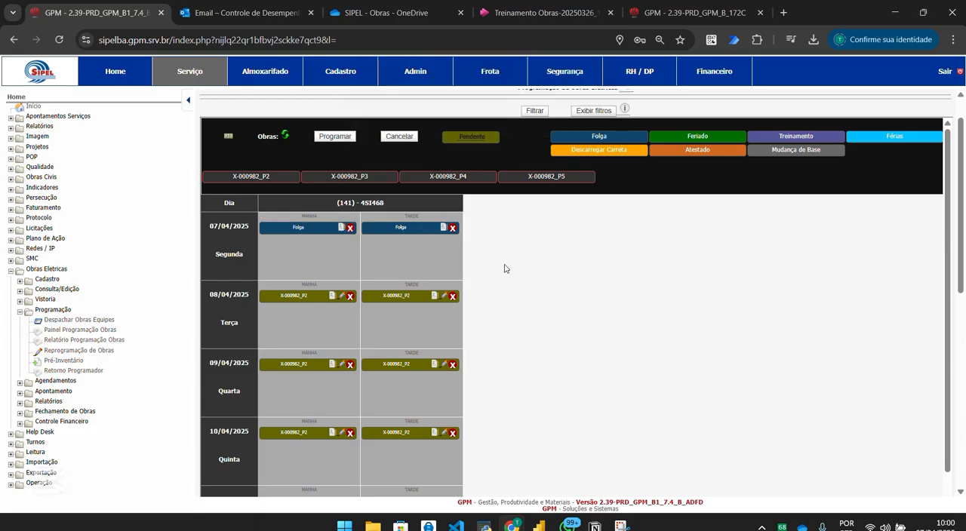
pyautogui.click(453, 228)
pyautogui.click(528, 119)
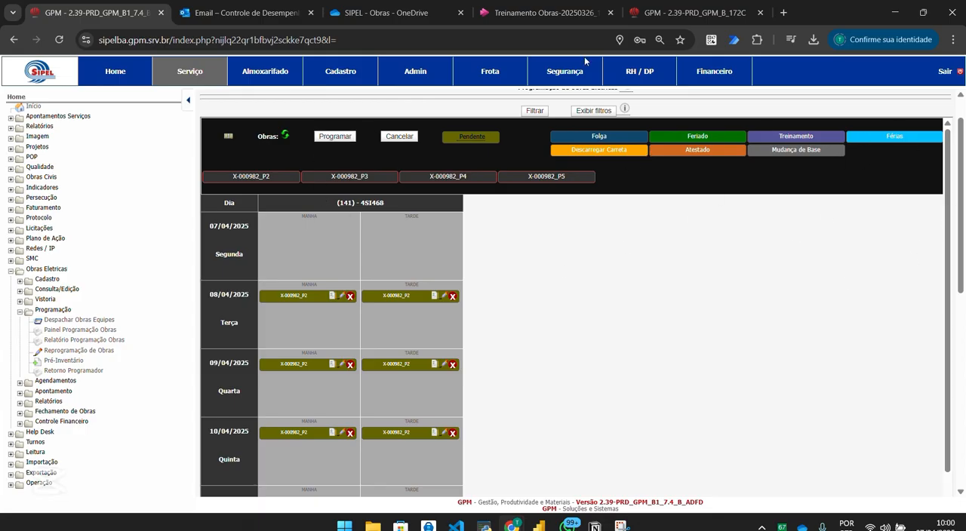
pyautogui.scroll(-1, 962, 151)
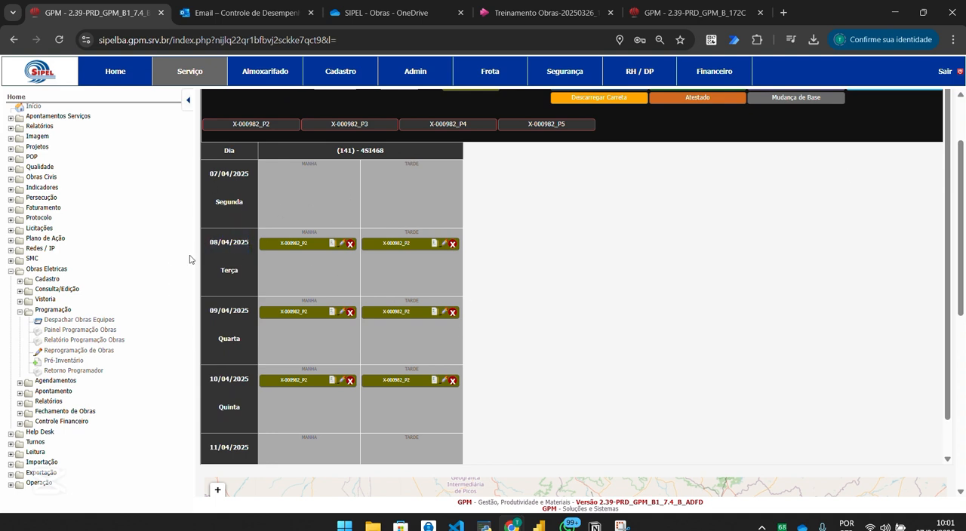
pyautogui.moveTo(203, 186); pyautogui.dragTo(393, 167)
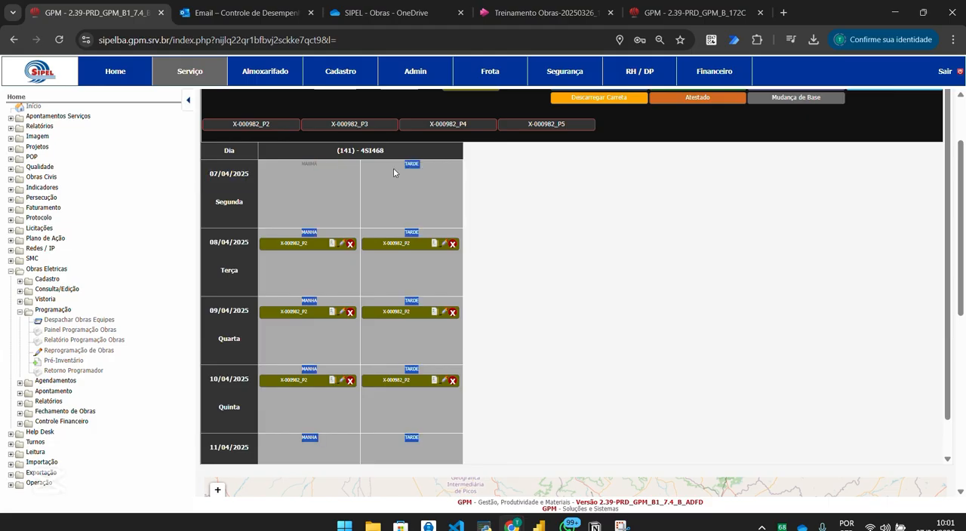
pyautogui.click(271, 189)
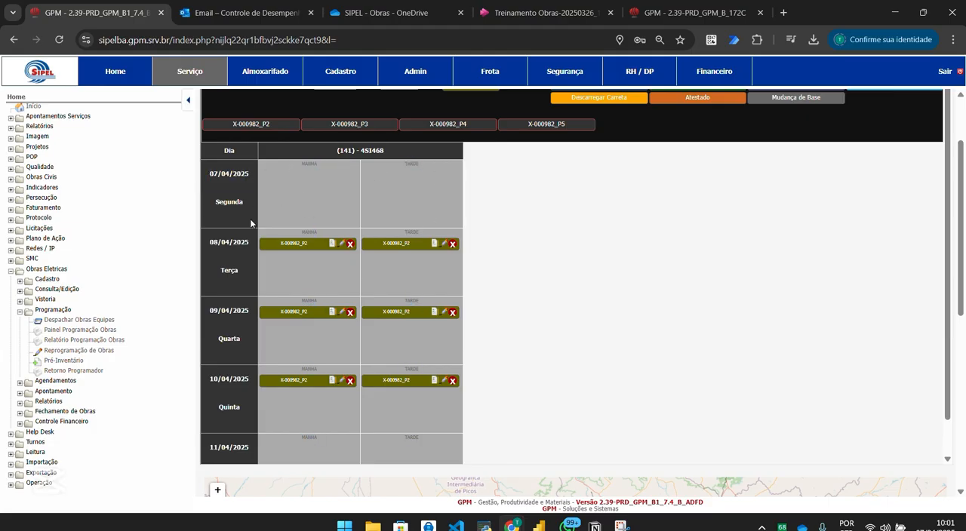
pyautogui.moveTo(202, 240); pyautogui.dragTo(248, 241)
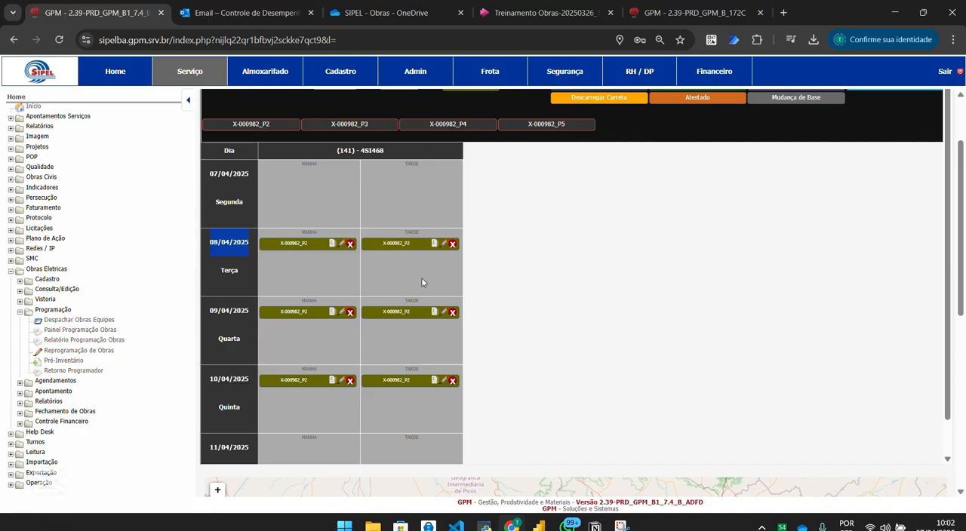
pyautogui.scroll(-5, 958, 145)
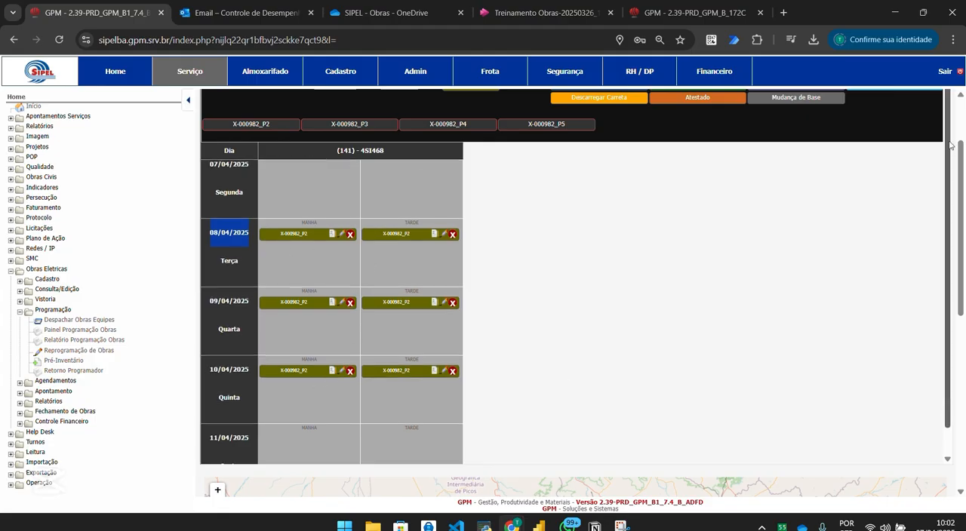
pyautogui.scroll(8, 573, 295)
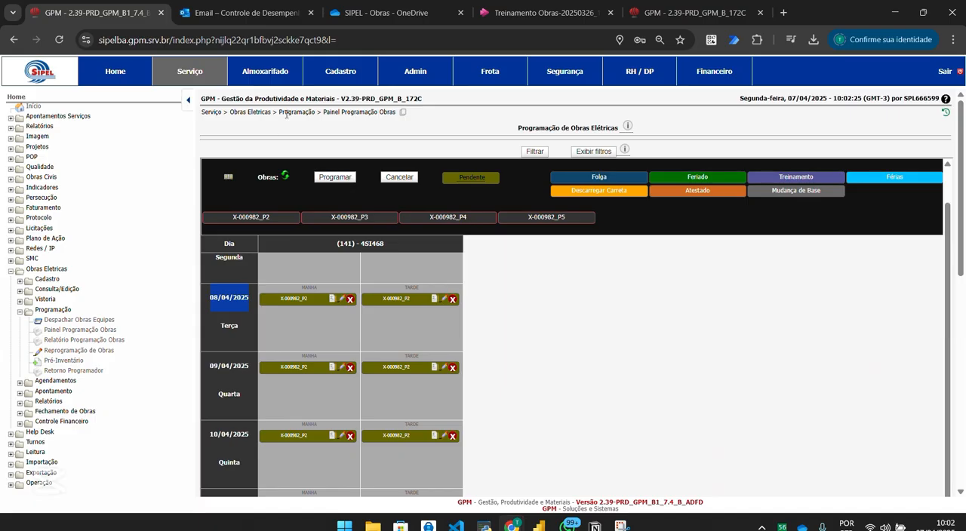
pyautogui.moveTo(204, 111); pyautogui.dragTo(397, 113)
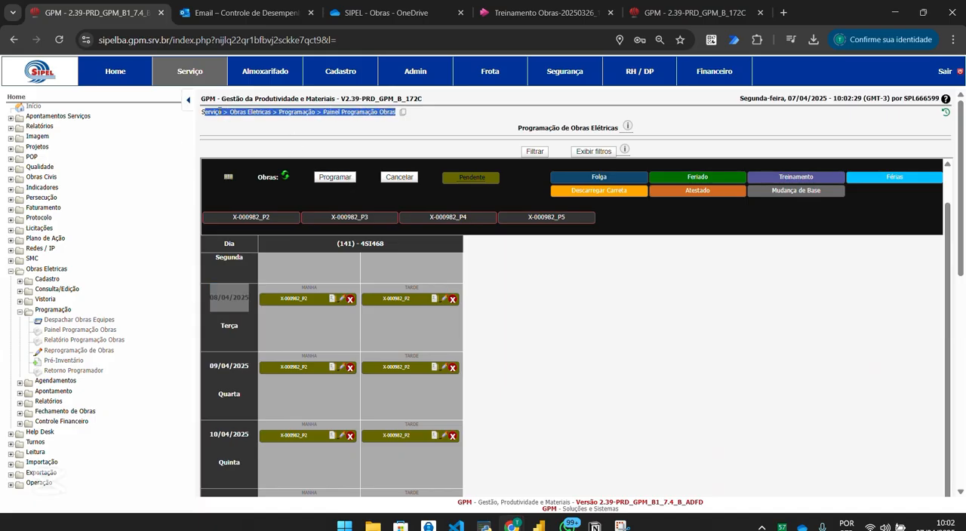